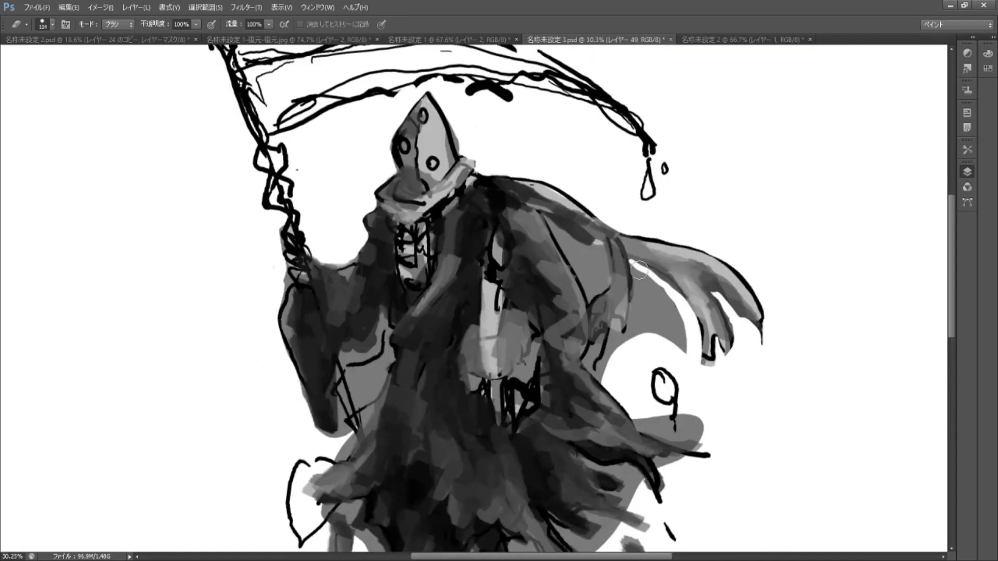
Paint grey shading over the mask, its eyes and the neck scarf of the sketched reaper
scroll(301, 373, "right", 2)
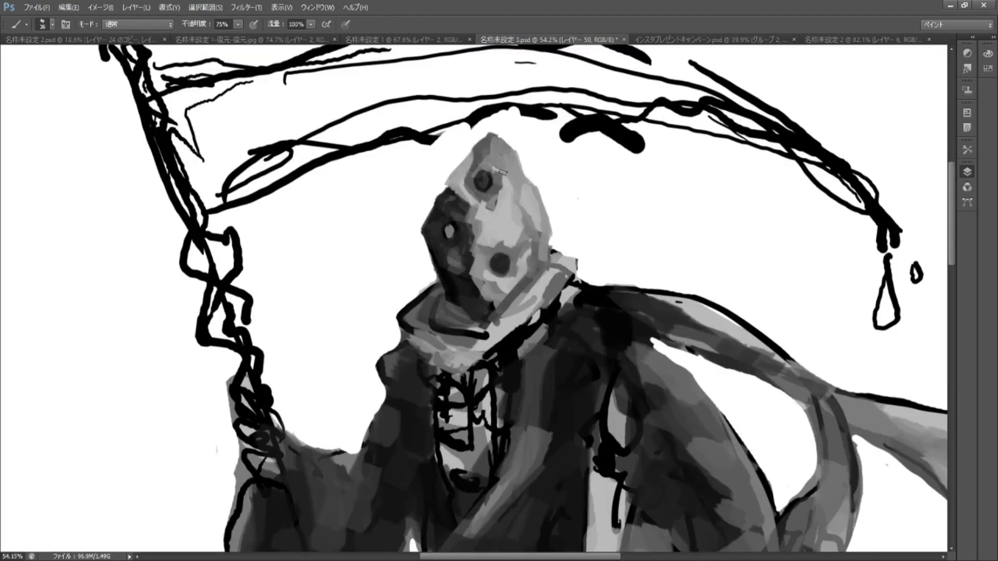
scroll(505, 345, "down", 3)
scroll(506, 346, "right", 3)
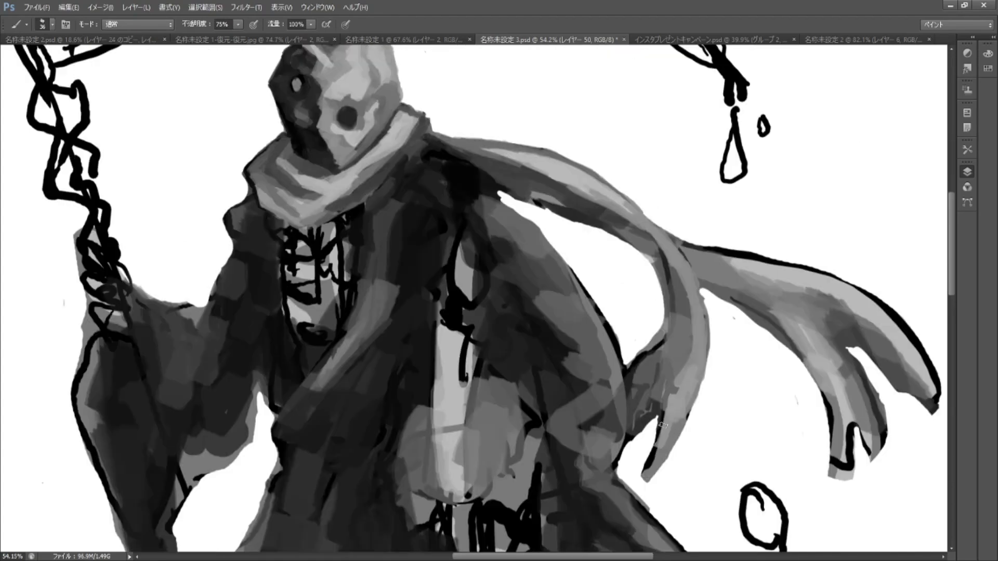
Paint dark grey folds into the robe, sleeve and torn hem, covering the sketch lines and cleaning the outline
scroll(505, 345, "left", 5)
scroll(499, 346, "down", 2)
scroll(494, 345, "down", 6)
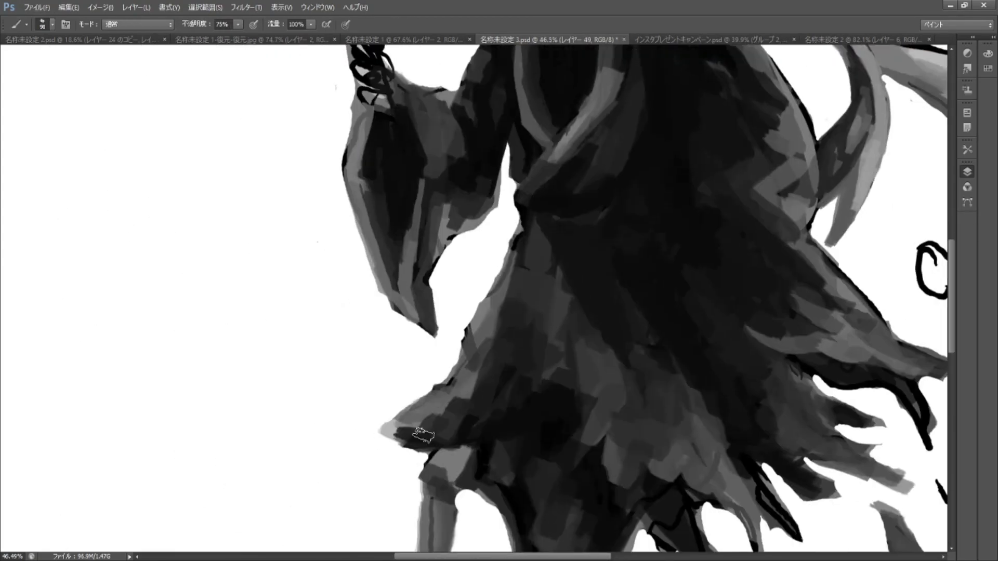
scroll(520, 395, "down", 3)
scroll(549, 446, "up", 4)
key("e")
scroll(548, 446, "down", 6)
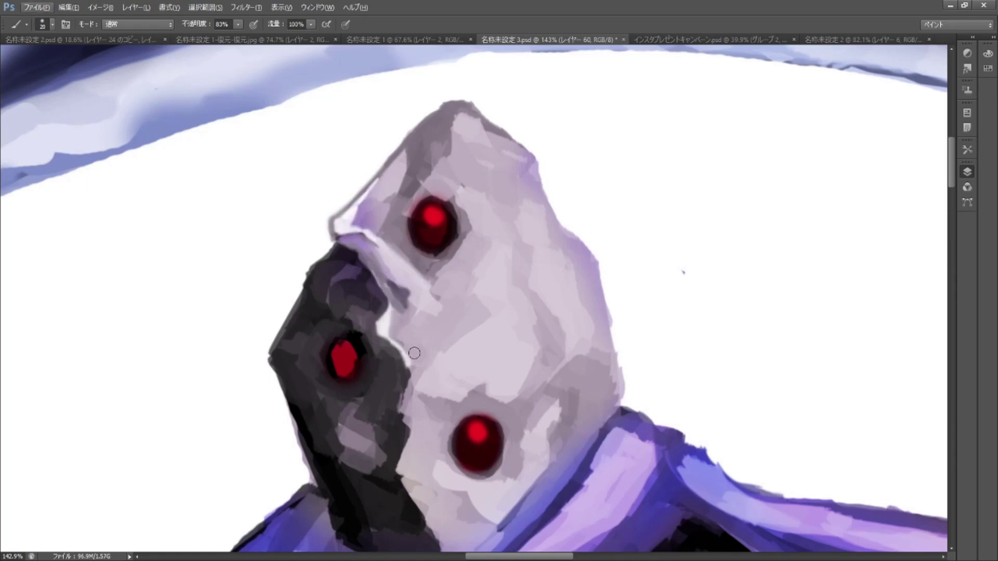
Paint a bright jagged edge along the crack between the mask's black and white halves
left_click_drag(392, 303, 370, 283)
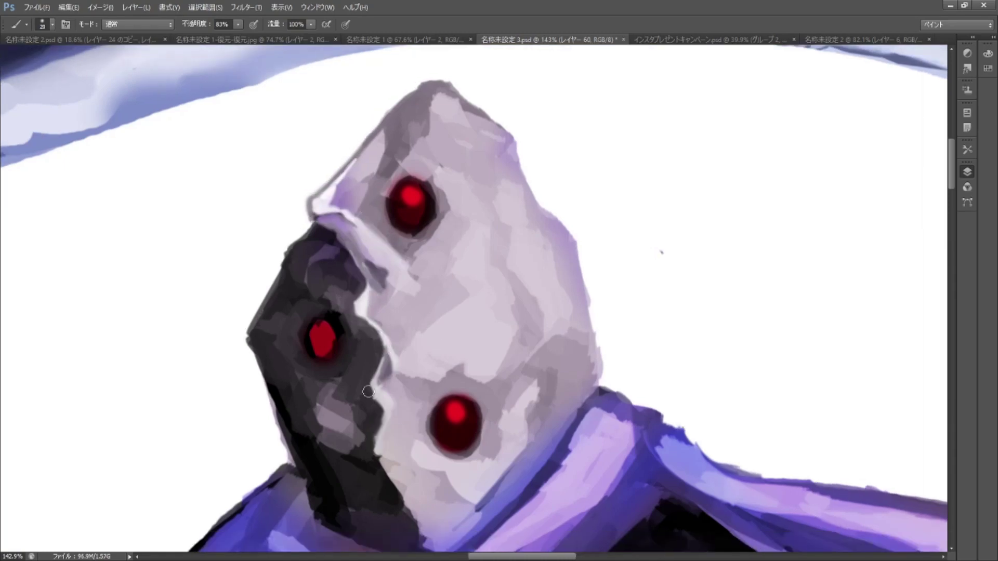
left_click_drag(395, 406, 373, 333)
left_click_drag(358, 374, 400, 489)
left_click_drag(379, 252, 370, 330)
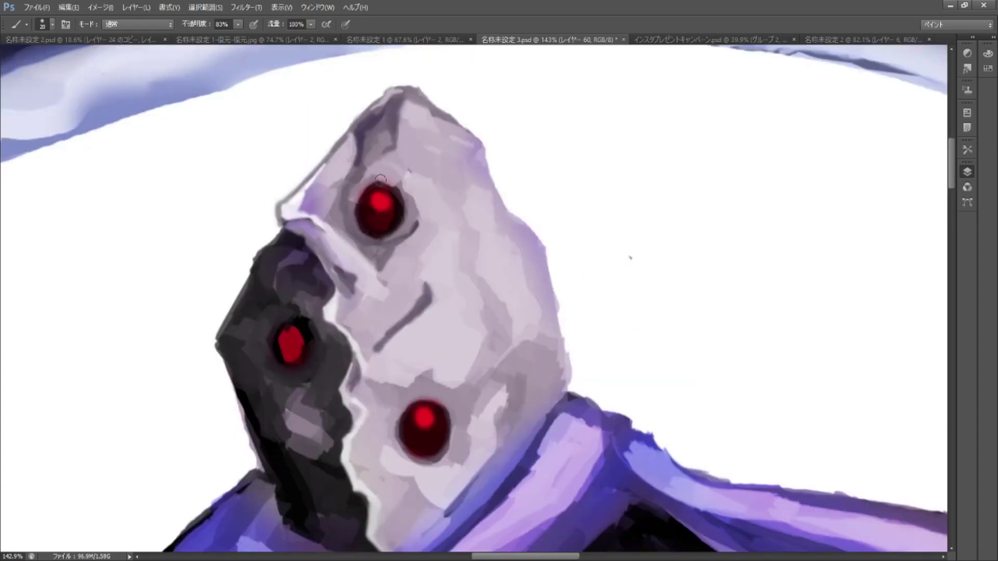
Set the brush opacity to 76% and paint soft shadows and white highlights around the mask's upper eye
mouse_move(343, 207)
left_mouse_down()
mouse_move(355, 298)
mouse_move(374, 311)
left_mouse_up()
key("7")
key("6")
left_click_drag(499, 329, 430, 247)
key("bracketleft")
key("bracketleft")
key("bracketleft")
key("bracketleft")
left_click_drag(405, 125, 416, 112)
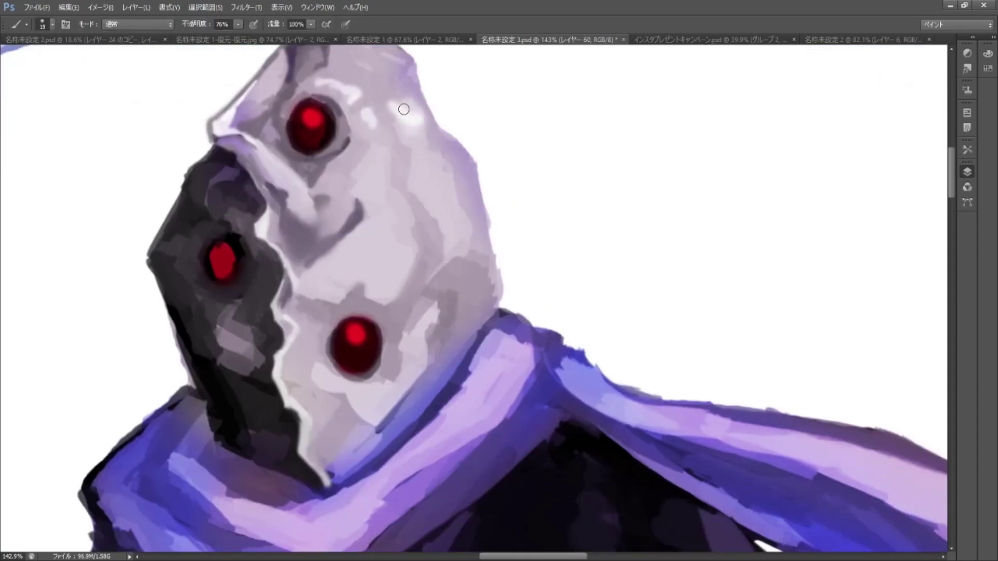
Shade the area around the lower eye of the mask's white half and darken its outer contour
scroll(448, 308, "down", 3)
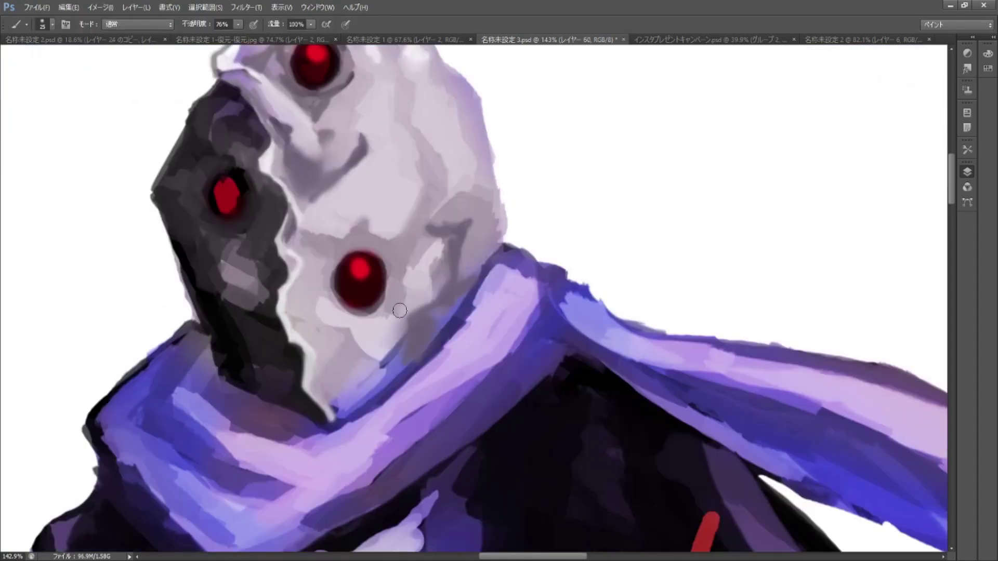
key("bracketright")
scroll(407, 298, "left", 2)
left_click_drag(367, 307, 378, 283)
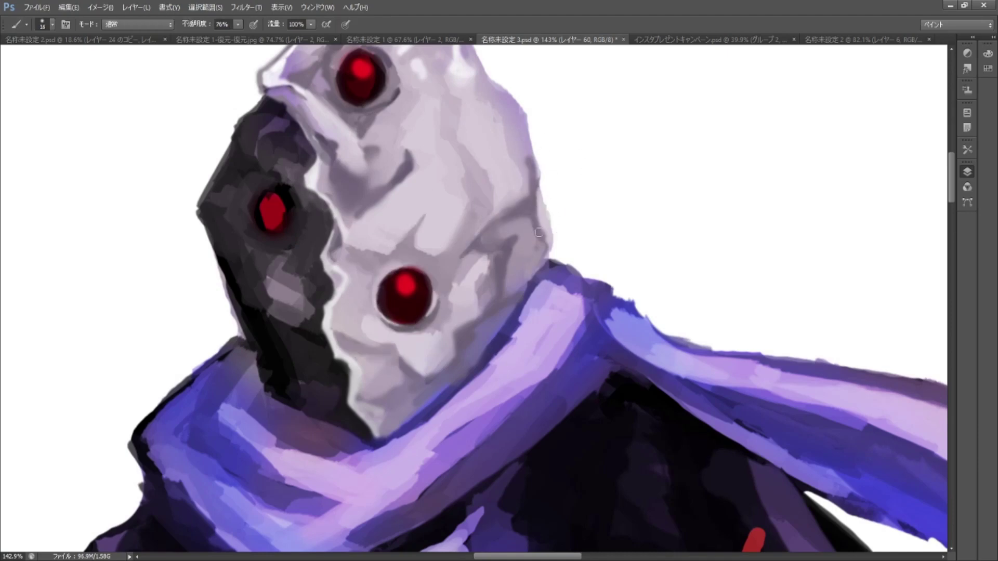
scroll(519, 223, "up", 5)
scroll(520, 223, "right", 1)
left_click_drag(489, 182, 457, 219)
scroll(468, 217, "down", 1)
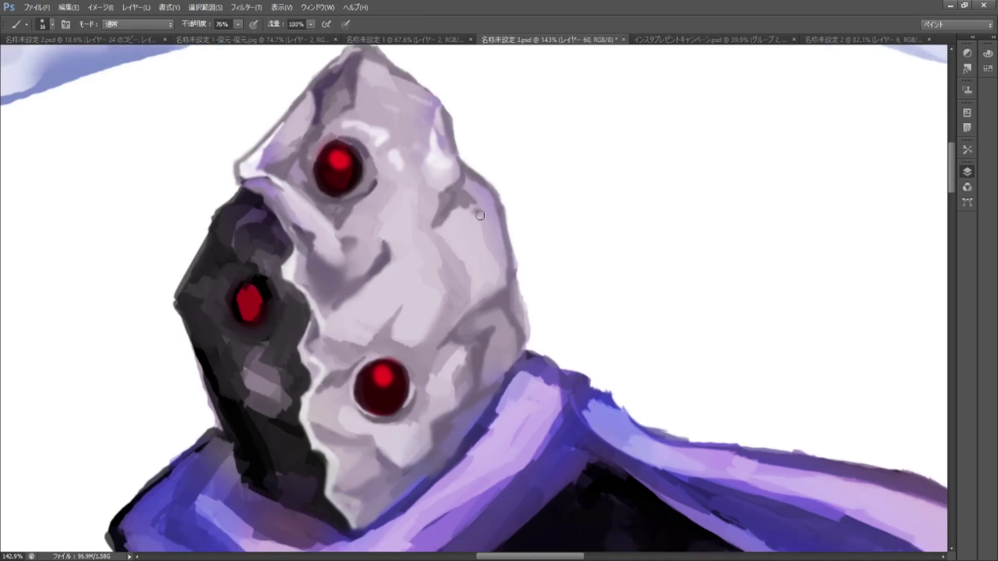
Paint deep black shadows and grey highlights into the facets of the mask's black half
scroll(468, 312, "left", 5)
scroll(468, 312, "down", 2)
left_click_drag(312, 254, 388, 449)
mouse_move(342, 198)
left_mouse_down()
mouse_move(309, 276)
mouse_move(312, 260)
left_mouse_up()
mouse_move(387, 197)
left_mouse_down()
mouse_move(334, 256)
mouse_move(430, 274)
left_mouse_up()
mouse_move(405, 400)
left_mouse_down()
mouse_move(435, 475)
mouse_move(388, 443)
left_mouse_up()
mouse_move(410, 190)
left_mouse_down()
mouse_move(407, 252)
mouse_move(431, 228)
mouse_move(384, 321)
left_mouse_up()
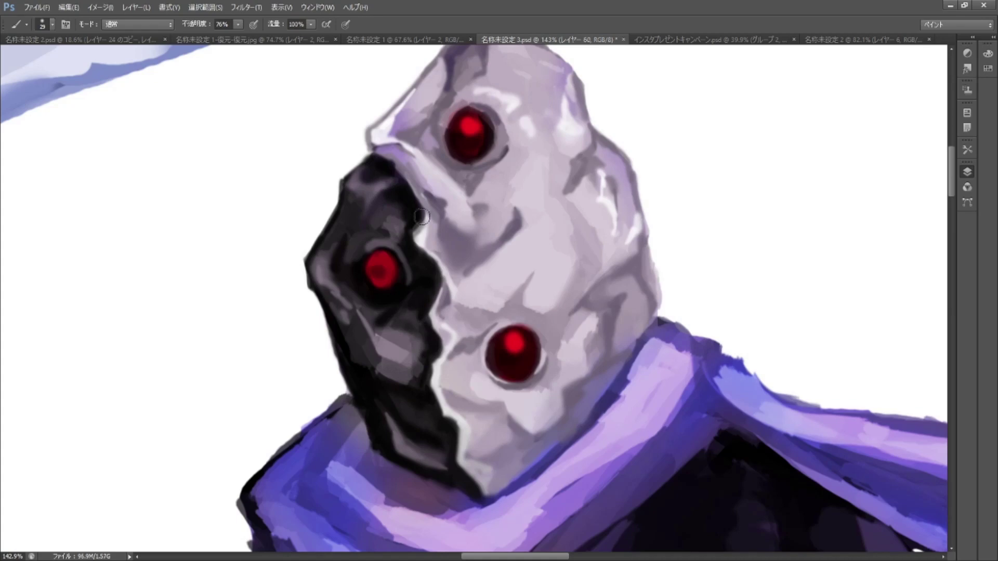
Paint a small light highlight on the red eye in the mask's black half
scroll(490, 255, "up", 1)
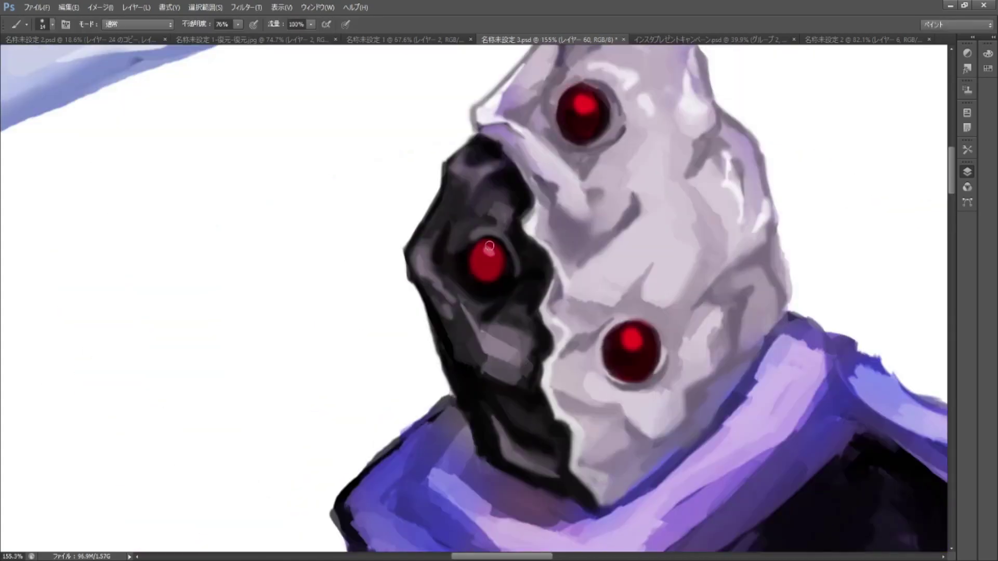
scroll(511, 242, "down", 5)
scroll(843, 290, "up", 3)
scroll(698, 276, "down", 1)
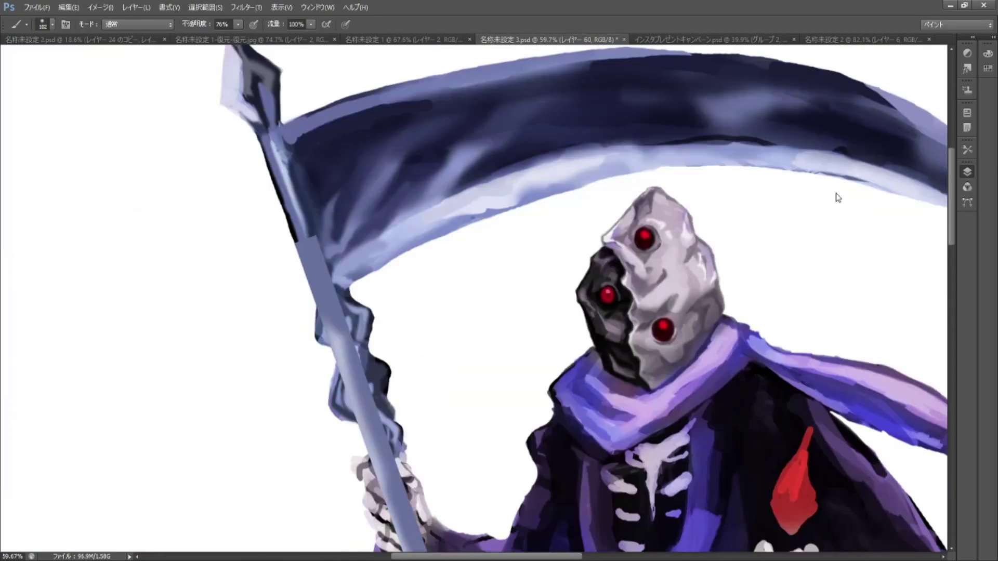
Deepen the outer side of the mask with purple-grey shadows and refine its bumpy outline
left_click_drag(697, 250, 629, 270)
left_click_drag(675, 218, 649, 363)
left_click_drag(722, 317, 712, 274)
key("e")
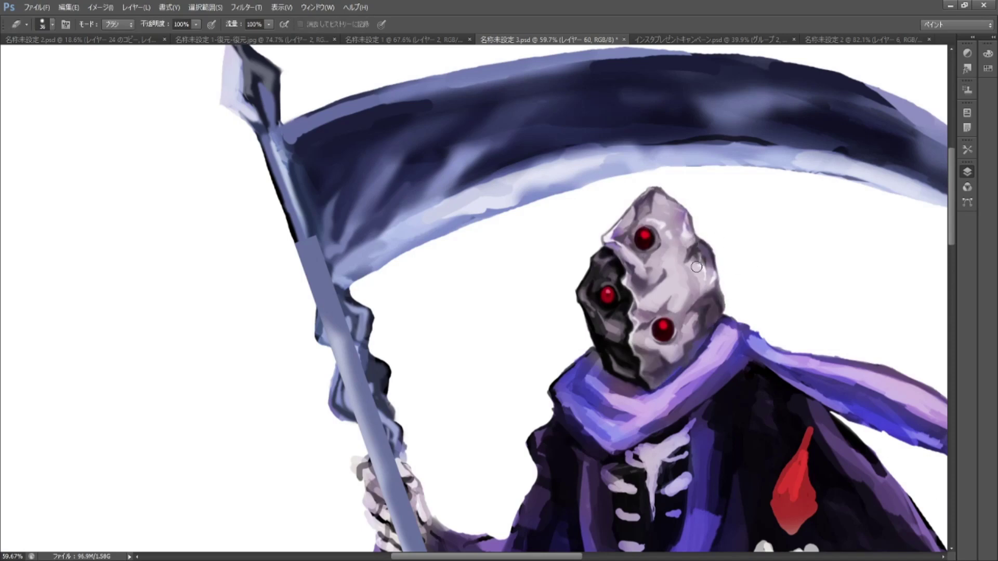
key("b")
scroll(678, 307, "up", 5)
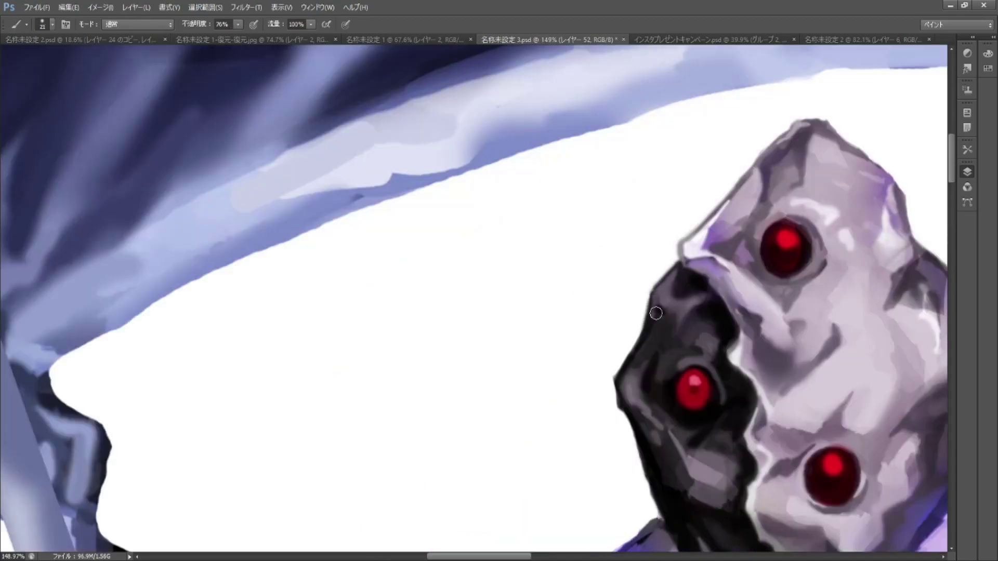
scroll(663, 313, "down", 5)
scroll(670, 305, "up", 5)
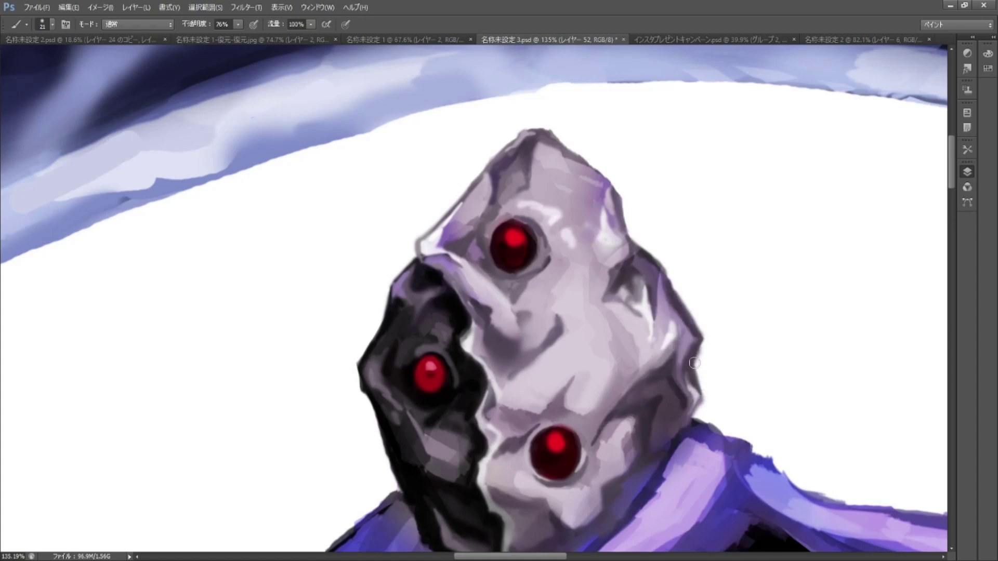
Paint a dark shadow beneath the mask's chin and smooth the scarf's edge around the neck
scroll(681, 333, "down", 5)
scroll(685, 330, "up", 3)
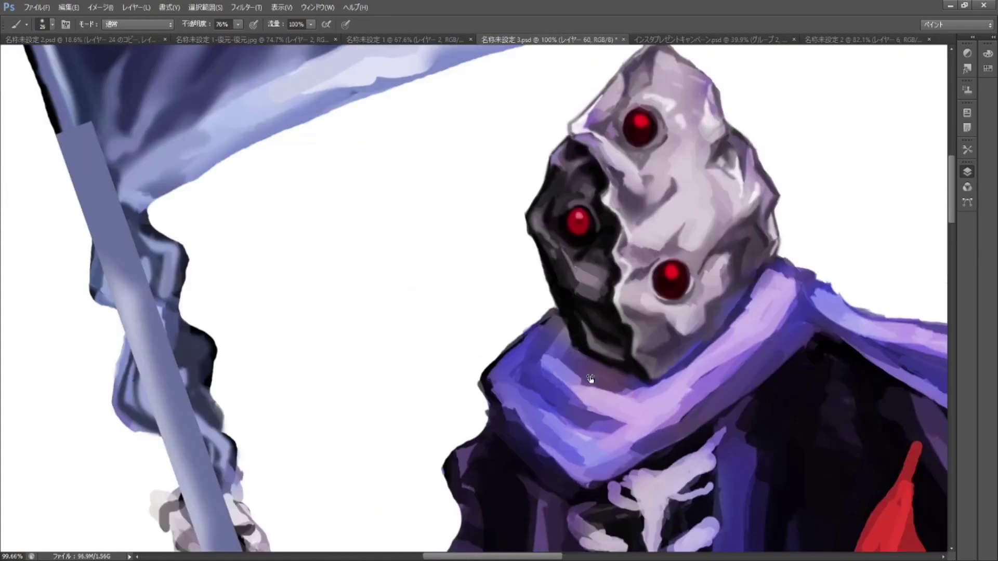
left_click(622, 377)
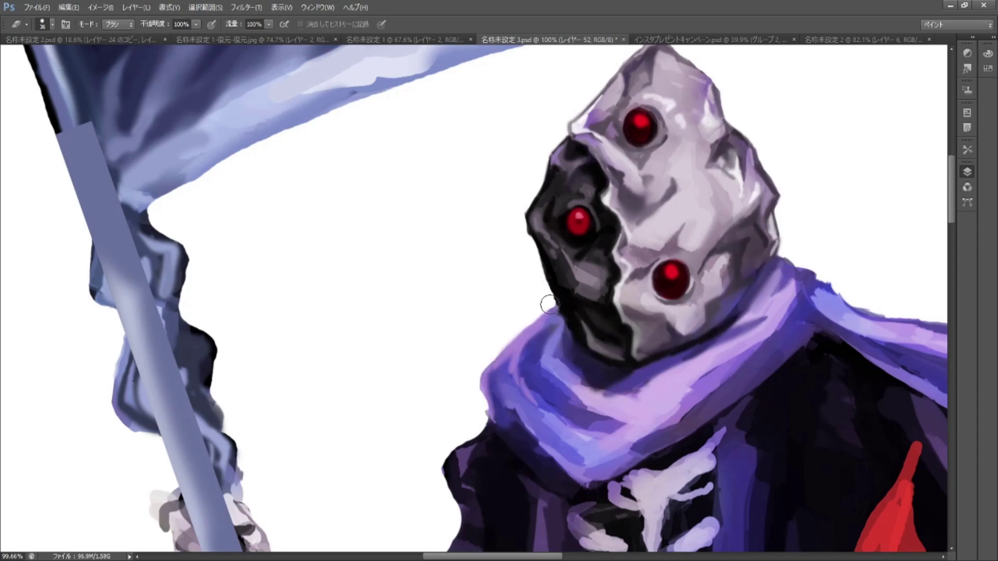
left_click_drag(740, 288, 704, 240)
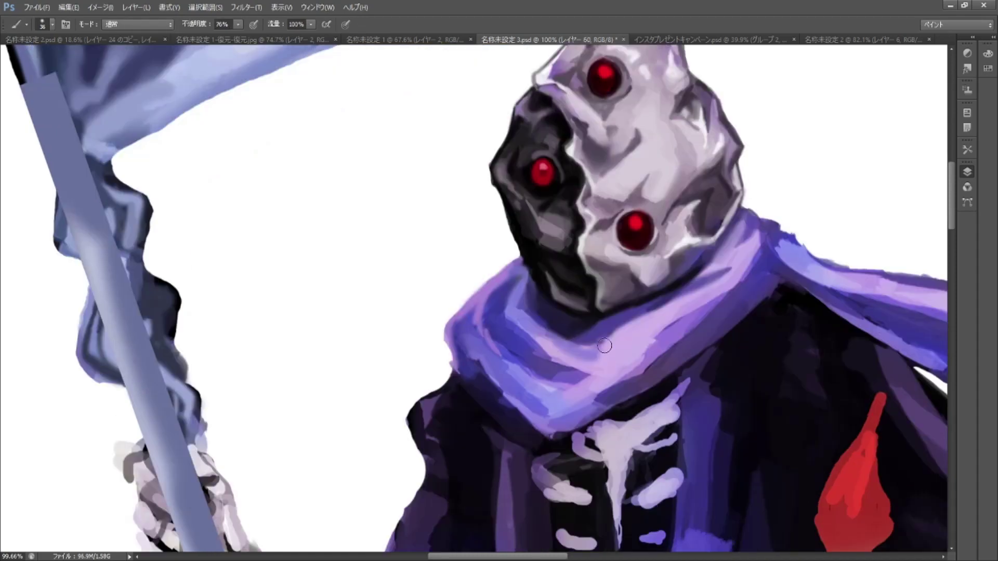
Blend the scarf's neck folds with a larger brush and smooth the upper part of its trailing tail
key("]")
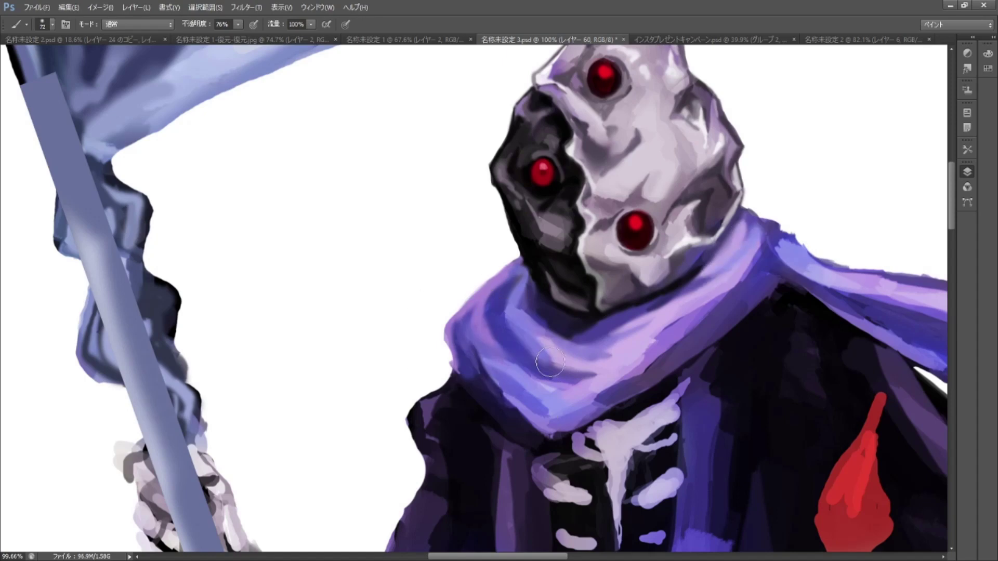
left_click_drag(616, 367, 604, 326)
left_click_drag(535, 369, 473, 364)
mouse_move(738, 212)
left_mouse_down()
mouse_move(535, 216)
mouse_move(388, 178)
left_mouse_up()
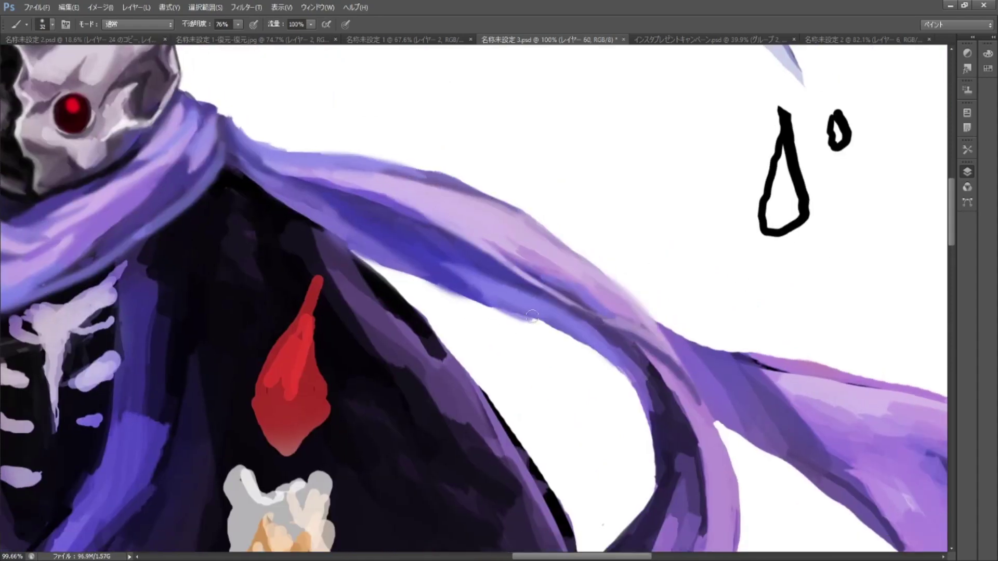
Blend purple shading along the scarf's inner hanging tail down to its pointed end
scroll(644, 400, "down", 3)
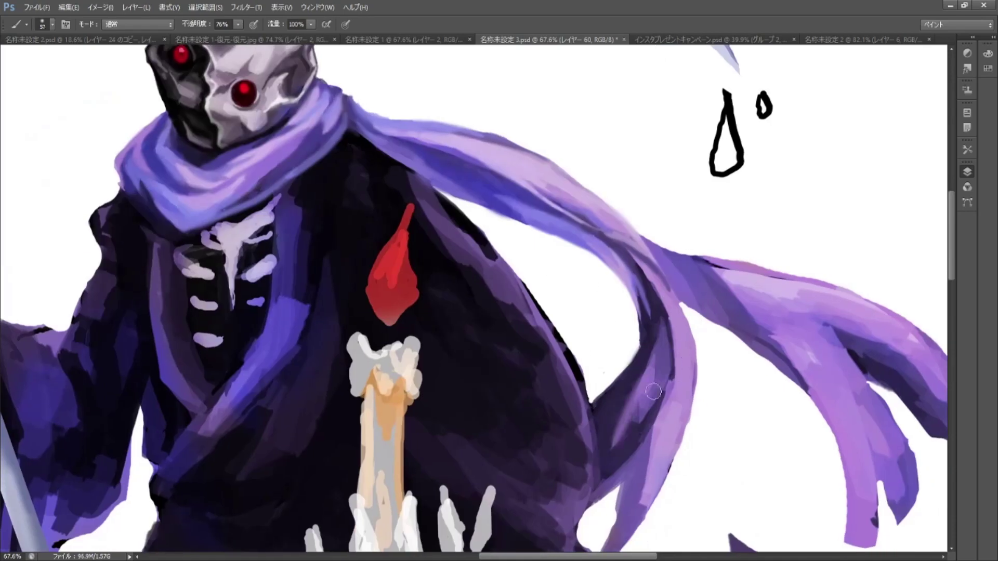
left_click_drag(654, 391, 658, 291)
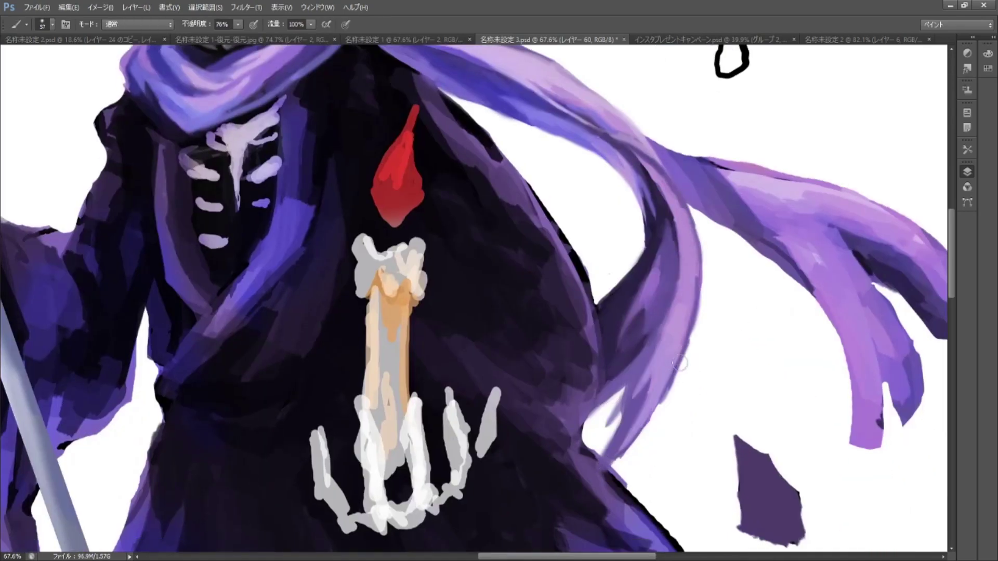
left_click_drag(691, 339, 649, 429)
left_click_drag(719, 289, 602, 232)
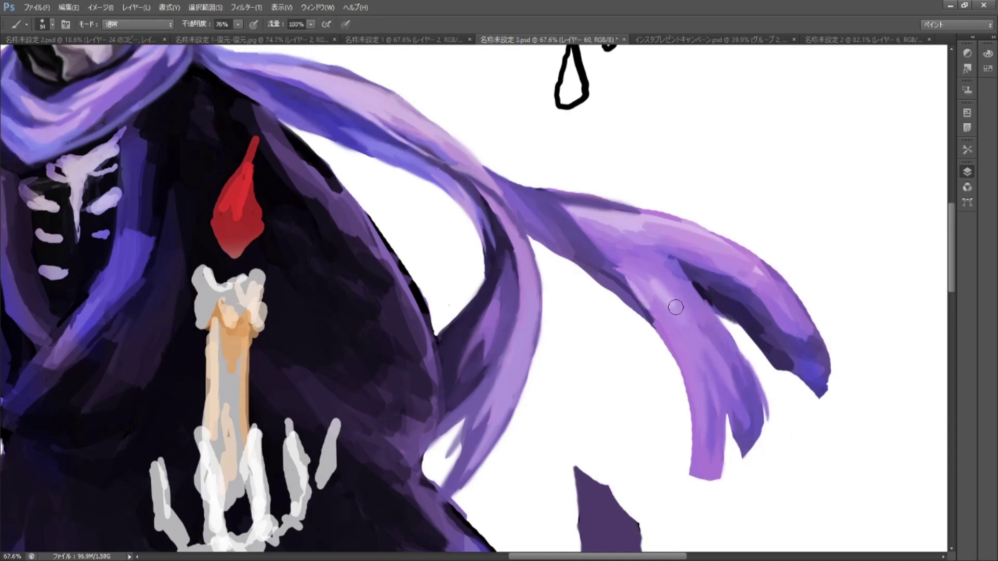
Paint light purple highlights and dark folds on the outer scarf tail and shape its split tips
left_click_drag(650, 280, 676, 319)
left_click_drag(693, 282, 646, 256)
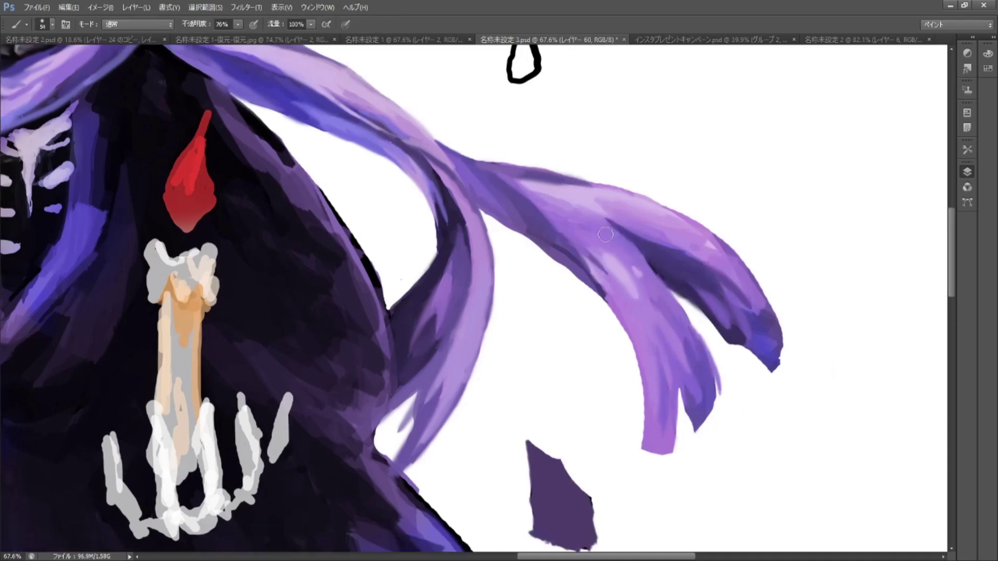
mouse_move(741, 312)
left_mouse_down()
mouse_move(774, 364)
mouse_move(812, 346)
left_mouse_up()
left_click_drag(540, 192, 506, 413)
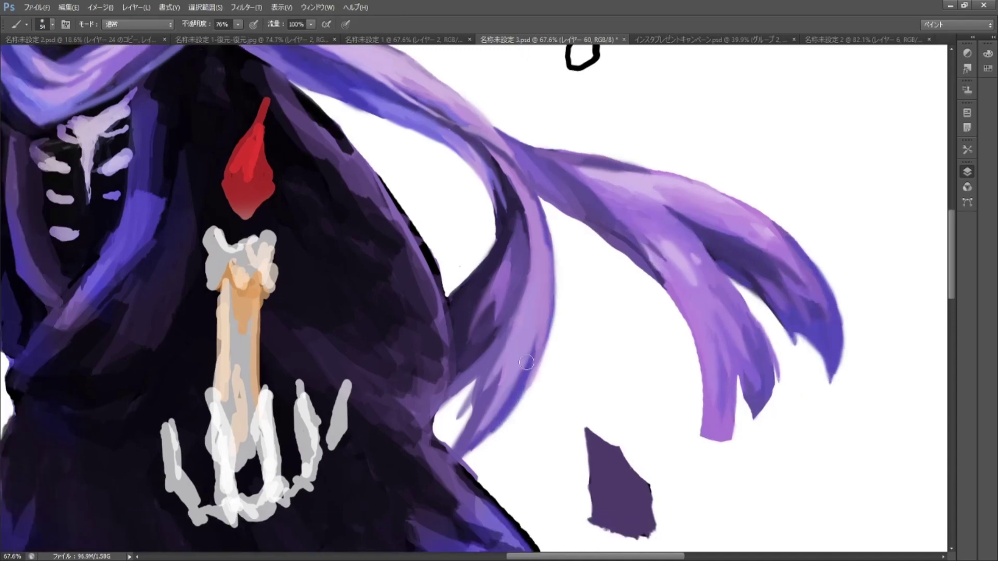
Sample a purple from the scarf where its tails cross and refine the folds there with a smaller brush
key("bracketleft")
key("bracketleft")
key("bracketleft")
left_click(538, 221, "ctrl")
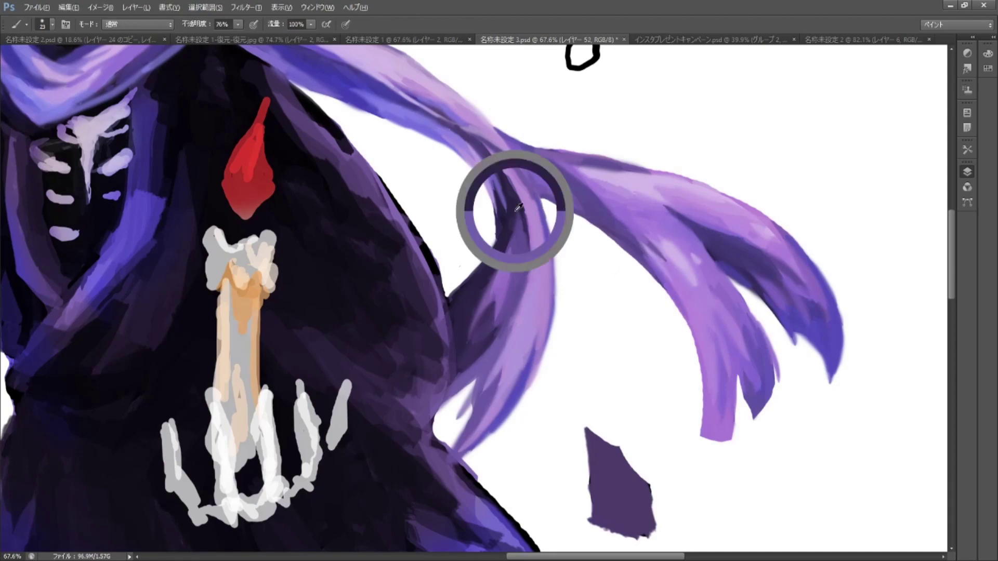
scroll(533, 169, "down", 5)
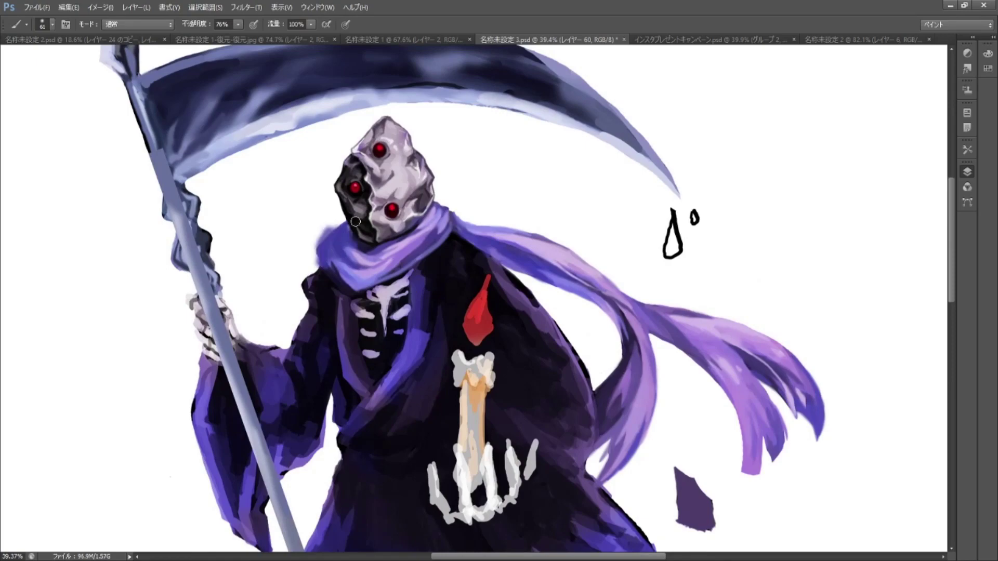
Deepen the blue-violet shadows in the scarf's folds around the neck and shoulder
scroll(335, 248, "up", 3)
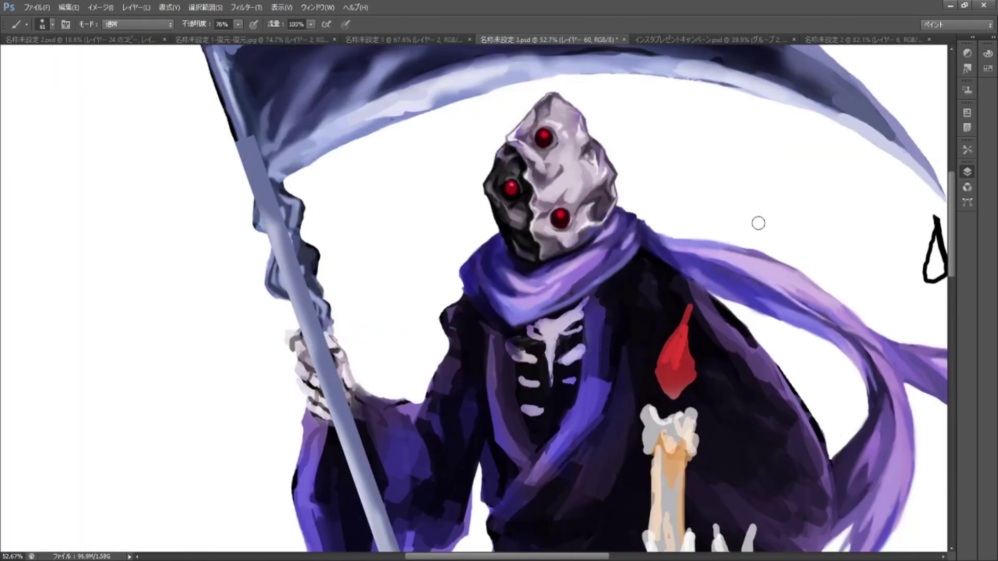
scroll(638, 208, "up", 2)
scroll(699, 274, "down", 3)
scroll(749, 233, "up", 3)
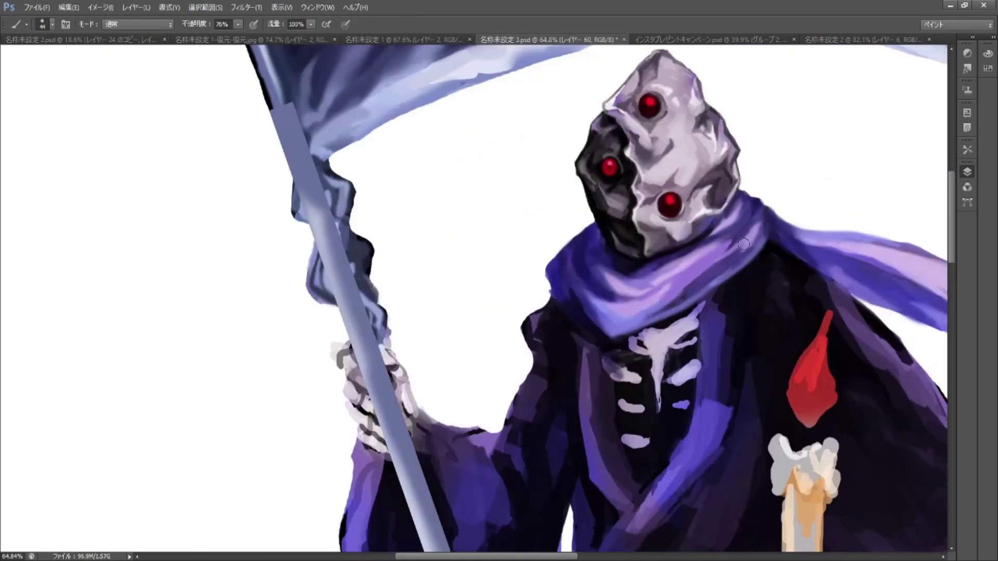
scroll(743, 244, "down", 3)
scroll(524, 281, "up", 2)
Paint pale highlights along the robe's collar bands and soft grey folds over the shoulder behind the candle
mouse_move(506, 281)
left_mouse_down()
mouse_move(504, 241)
mouse_move(530, 229)
mouse_move(519, 260)
left_mouse_up()
scroll(525, 280, "down", 1)
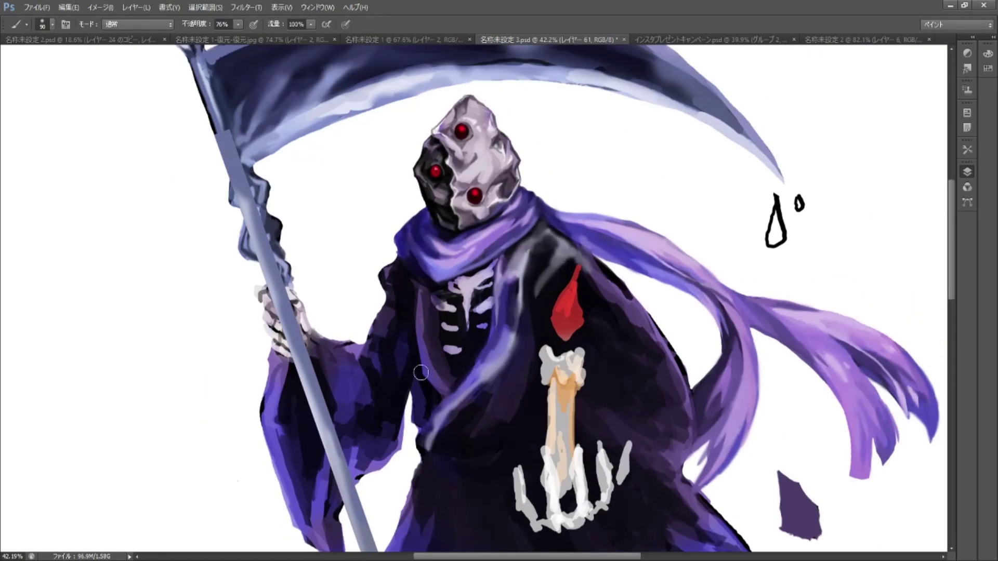
left_click_drag(420, 330, 371, 242)
mouse_move(551, 245)
left_mouse_down()
mouse_move(565, 206)
mouse_move(600, 215)
left_mouse_up()
left_click_drag(627, 283, 554, 309)
left_click_drag(629, 343, 527, 333)
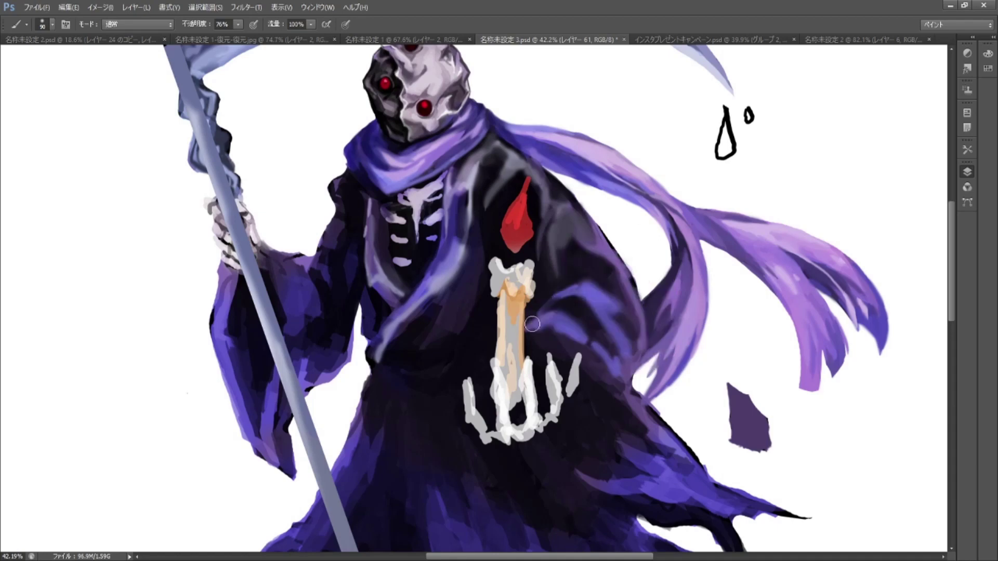
Paint violet fold highlights on the sleeve behind the candle and on the robe's skirt below it
left_click_drag(586, 317, 563, 335)
left_click_drag(559, 283, 547, 271)
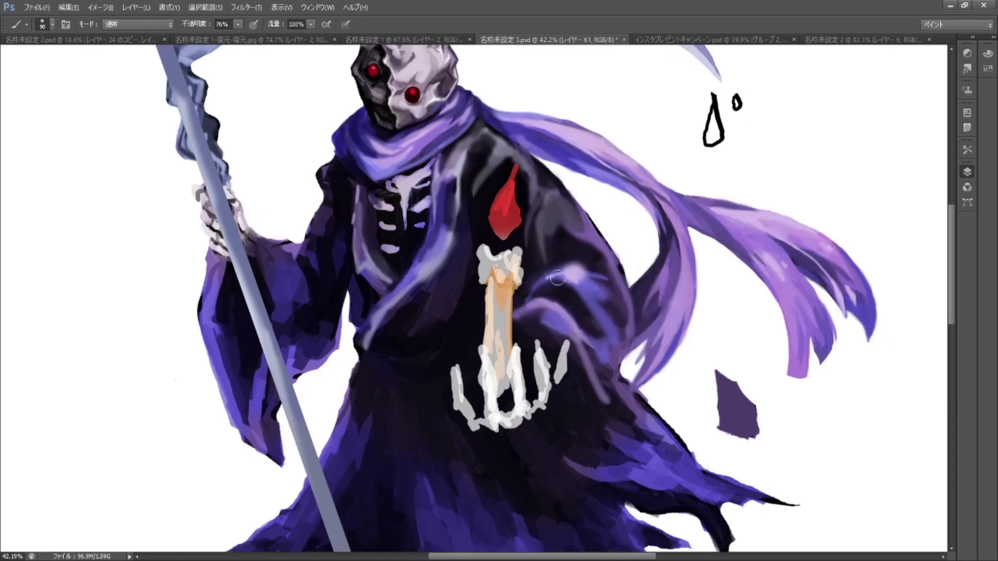
scroll(594, 283, "down", 2)
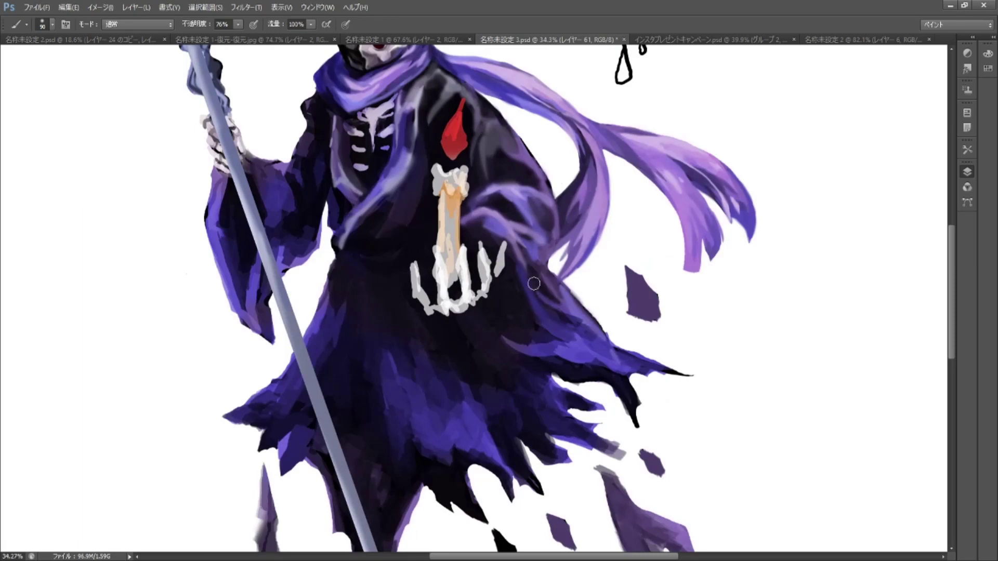
scroll(469, 254, "down", 1)
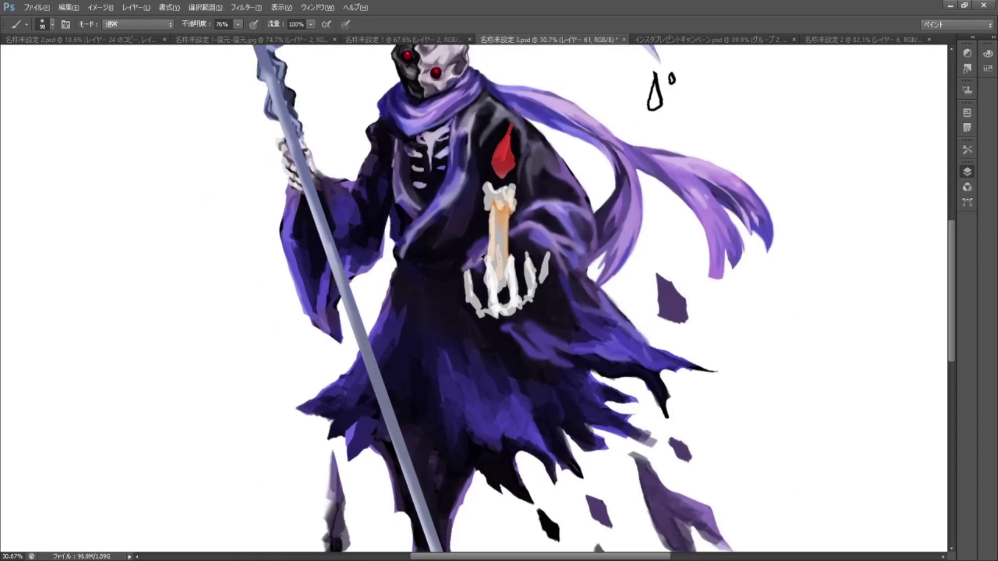
Paint muted blue-violet fold highlights down the robe's skirt to its torn hem
mouse_move(624, 396)
left_mouse_down()
mouse_move(538, 457)
mouse_move(574, 418)
left_mouse_up()
left_click_drag(511, 364, 483, 460)
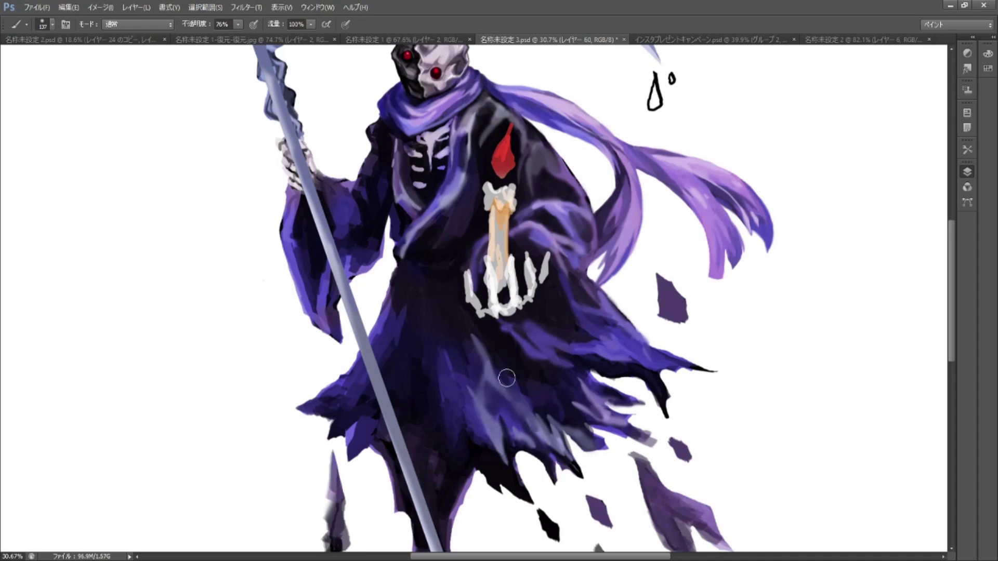
left_click_drag(550, 400, 619, 399)
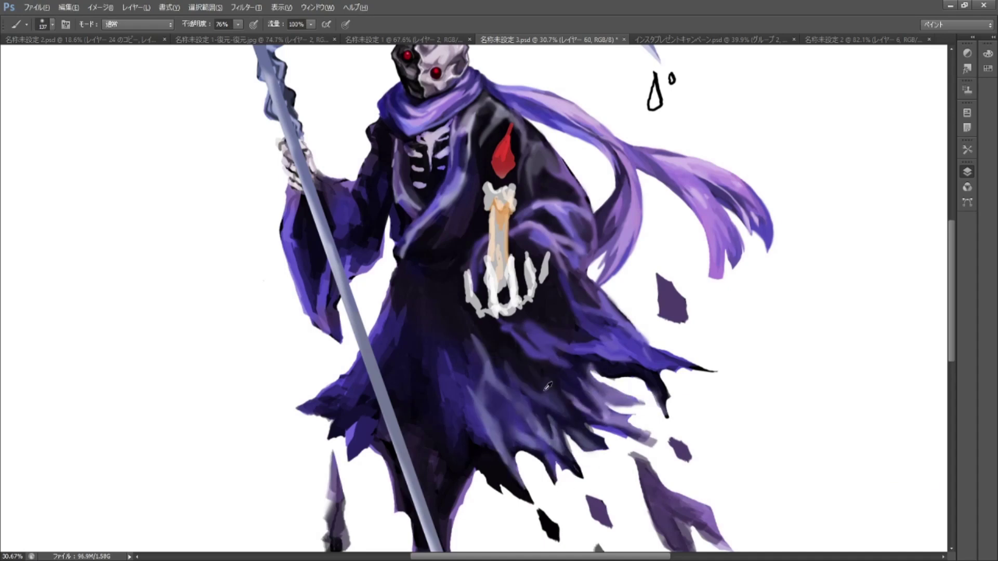
scroll(452, 318, "down", 1)
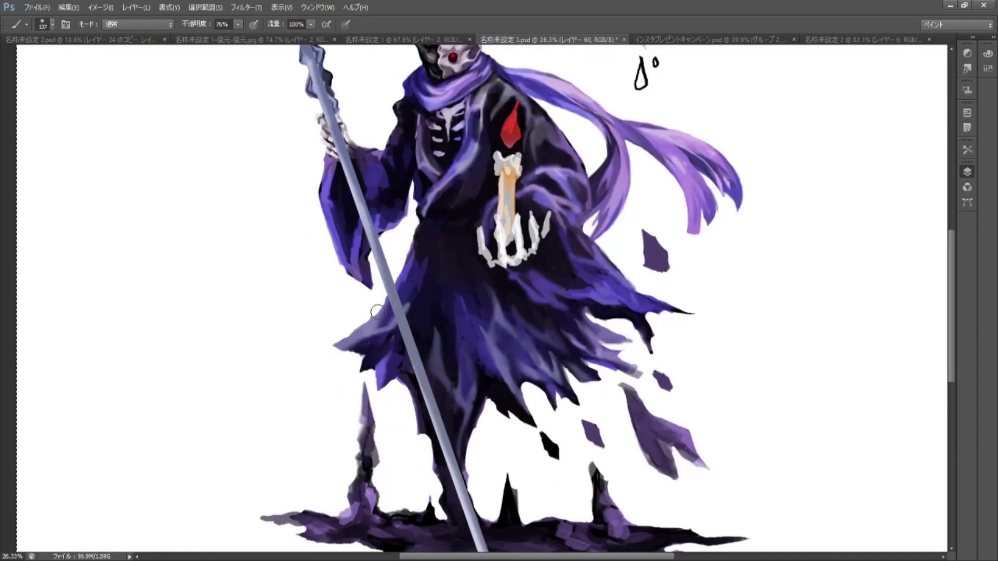
Sample violets from the robe and paint fold highlights on the staff-side sleeve and across the waist
scroll(468, 305, "up", 1)
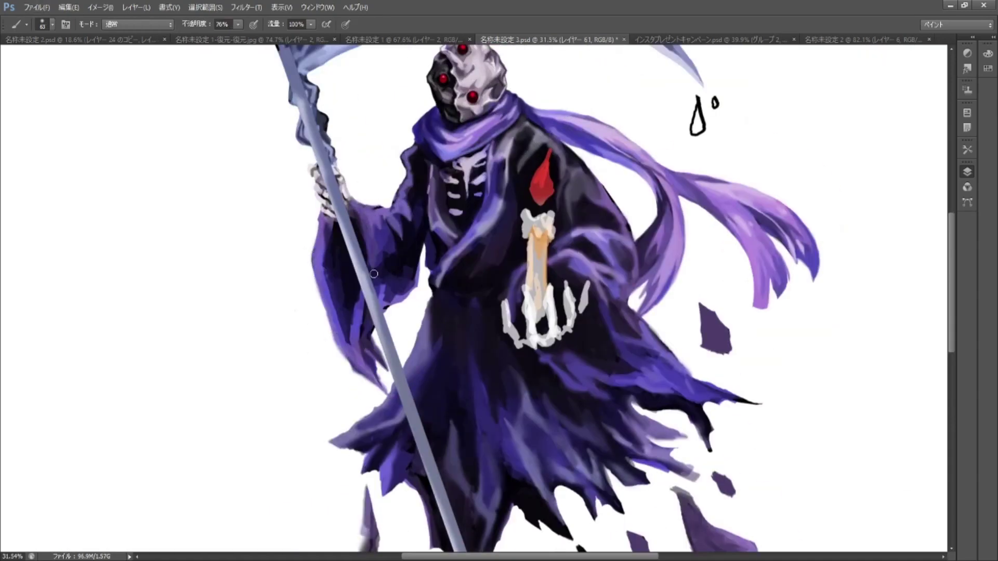
left_click(423, 172, "alt")
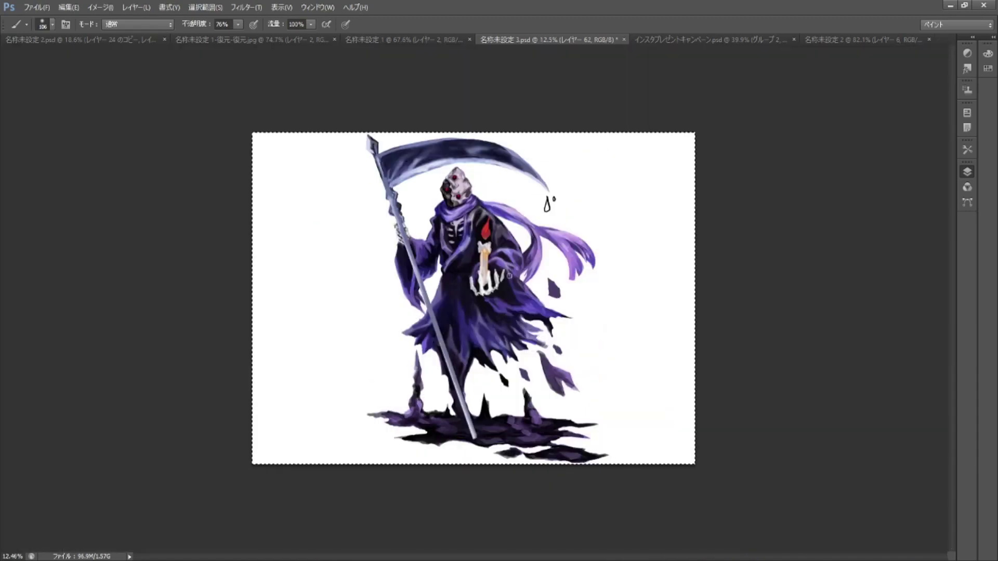
left_click(531, 237, "alt")
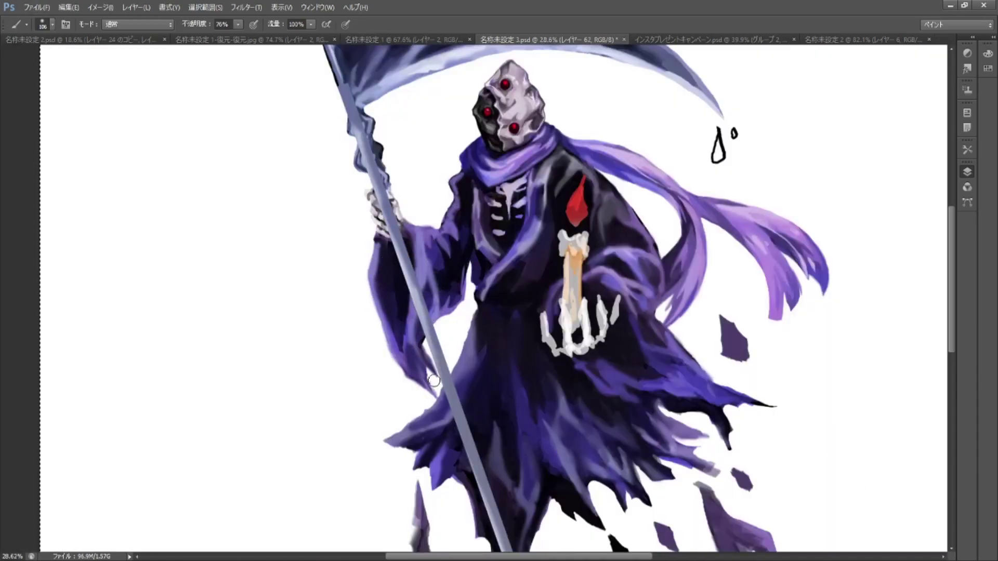
mouse_move(472, 256)
left_mouse_down()
mouse_move(538, 264)
mouse_move(552, 379)
mouse_move(520, 306)
mouse_move(507, 329)
mouse_move(528, 299)
mouse_move(520, 322)
left_mouse_up()
Block blue-violet patches into the dark ground pool and its spikes, and lighten the pool's far left tip
scroll(831, 416, "down", 3)
scroll(580, 397, "up", 2)
scroll(580, 396, "down", 1)
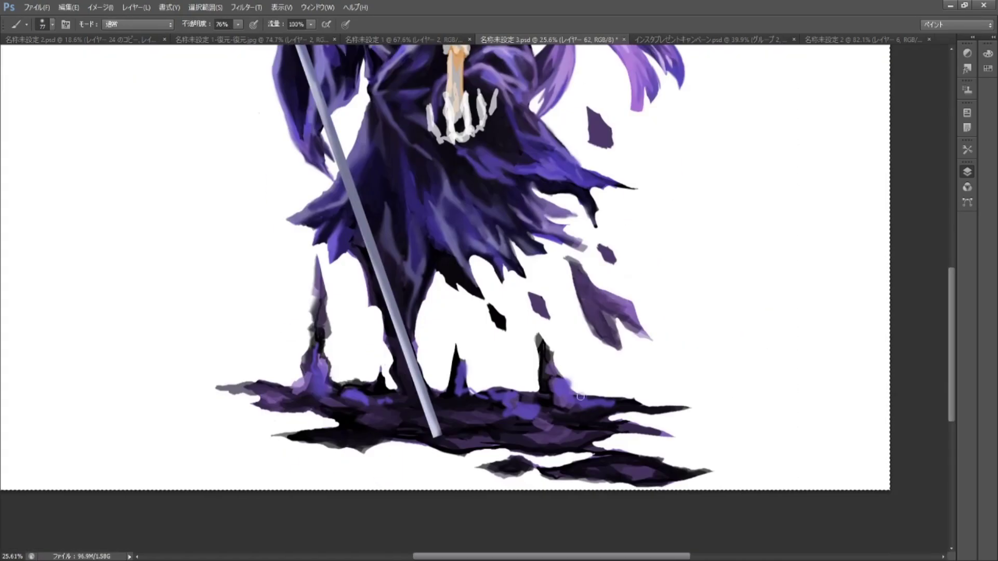
scroll(351, 427, "up", 3)
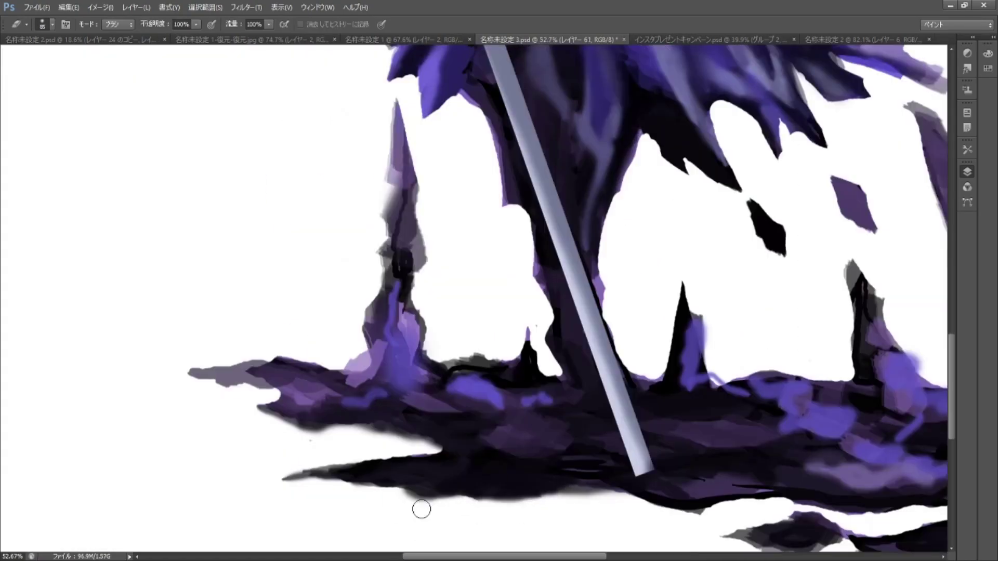
scroll(233, 378, "left", 2)
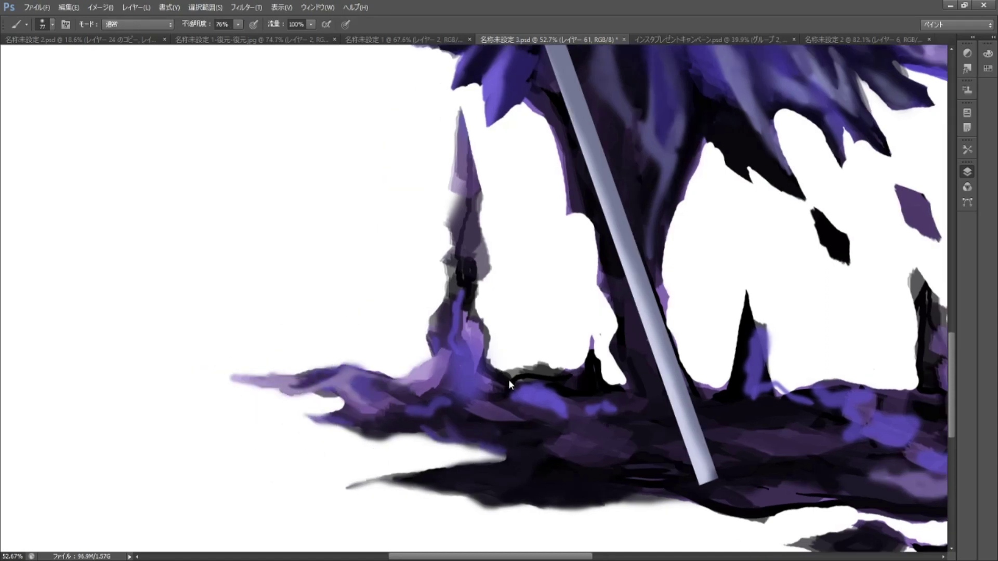
Reshape the tall leftmost spike into a thin, twisting column with dark contours and violet highlights, trimming its edges with the Eraser
scroll(509, 384, "down", 5)
scroll(426, 340, "up", 6)
mouse_move(396, 416)
left_mouse_down()
mouse_move(417, 352)
mouse_move(416, 158)
mouse_move(431, 271)
left_mouse_up()
key("e")
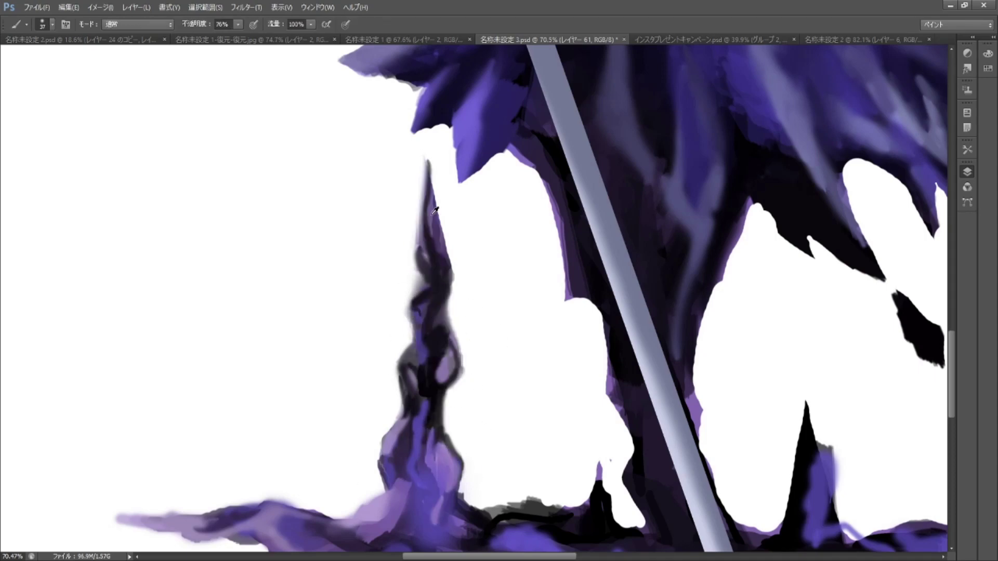
left_click_drag(445, 201, 457, 364)
left_click_drag(487, 405, 427, 299)
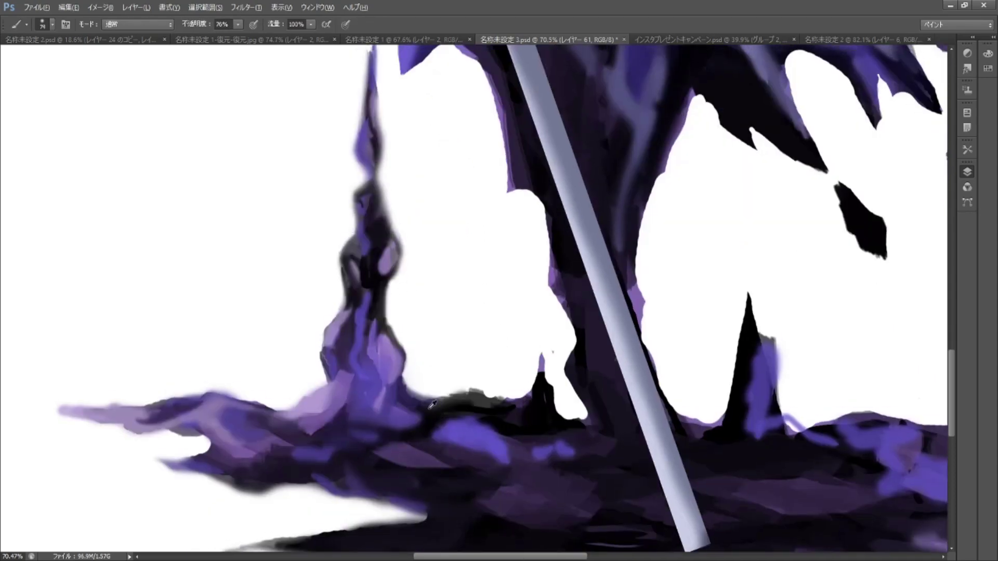
Repaint the small spike and the pool around the staff's foot with soft dark edges and flowing violet streaks
left_click_drag(571, 392, 469, 364)
key("b")
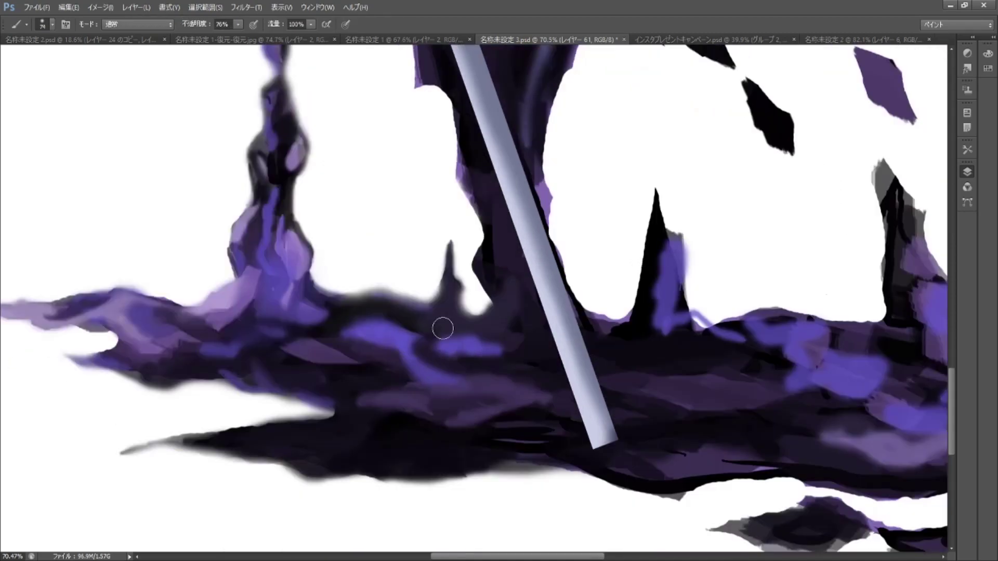
mouse_move(444, 329)
left_mouse_down()
mouse_move(308, 408)
mouse_move(480, 392)
mouse_move(423, 345)
mouse_move(472, 325)
left_mouse_up()
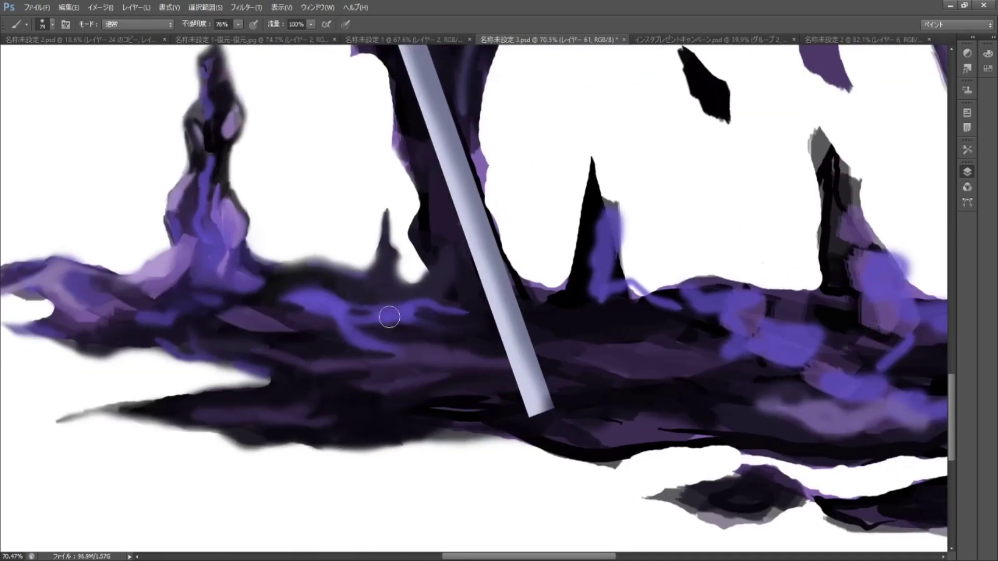
scroll(339, 309, "up", 2)
left_click_drag(722, 482, 640, 383)
left_click_drag(626, 187, 548, 245)
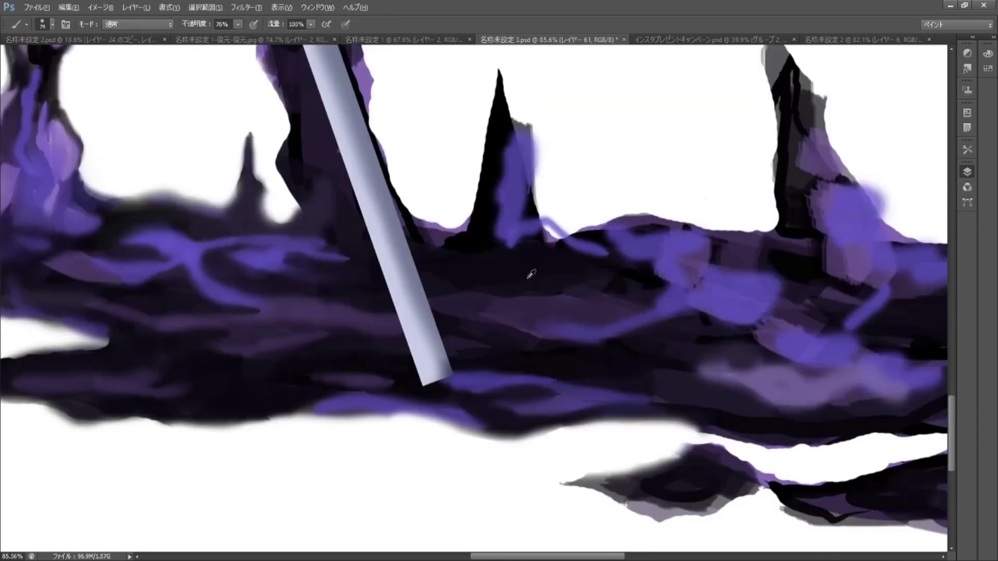
Turn the black spike beside the staff into a violet flame shape with a detached drop, and streak the pool next to it
mouse_move(447, 245)
left_mouse_down()
mouse_move(471, 221)
mouse_move(483, 182)
mouse_move(499, 83)
left_mouse_up()
mouse_move(454, 195)
left_mouse_down()
mouse_move(438, 260)
mouse_move(511, 239)
mouse_move(494, 267)
mouse_move(608, 312)
left_mouse_up()
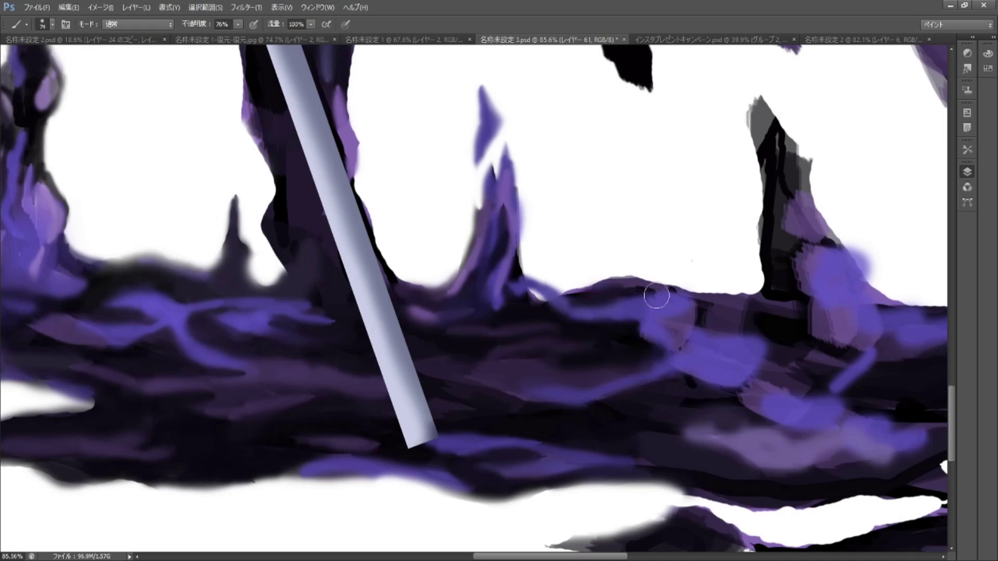
mouse_move(739, 339)
left_mouse_down()
mouse_move(587, 307)
mouse_move(541, 271)
left_mouse_up()
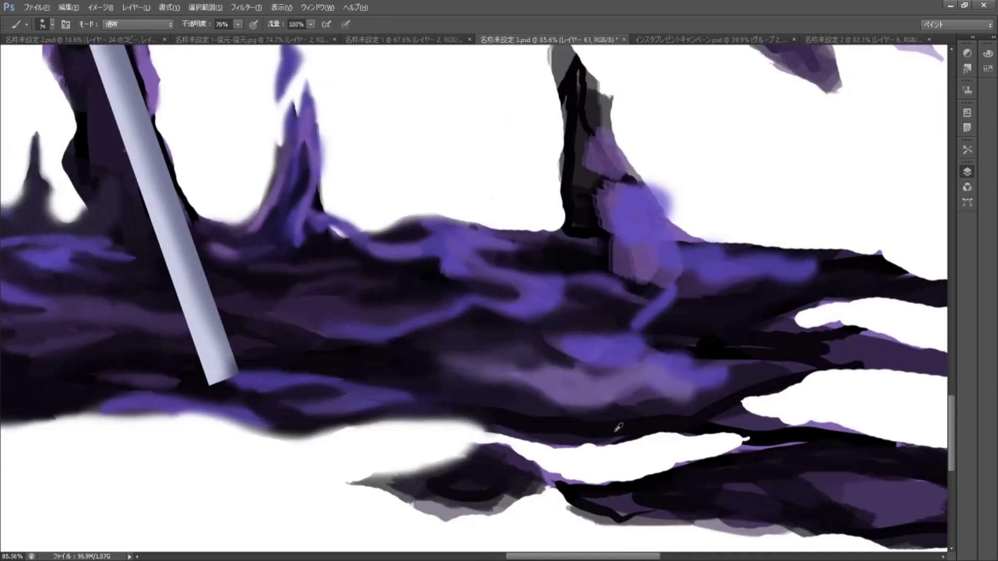
Repaint the right-hand spike's base and draw the pool's upper right edge out into a tapered blue-violet tip
left_click_drag(590, 174, 520, 204)
left_click_drag(601, 298, 531, 319)
mouse_move(397, 111)
left_mouse_down()
mouse_move(474, 267)
mouse_move(459, 108)
left_mouse_up()
left_click_drag(593, 271, 525, 259)
left_click_drag(740, 321, 646, 312)
key("e")
left_click_drag(481, 334, 522, 352)
key("b")
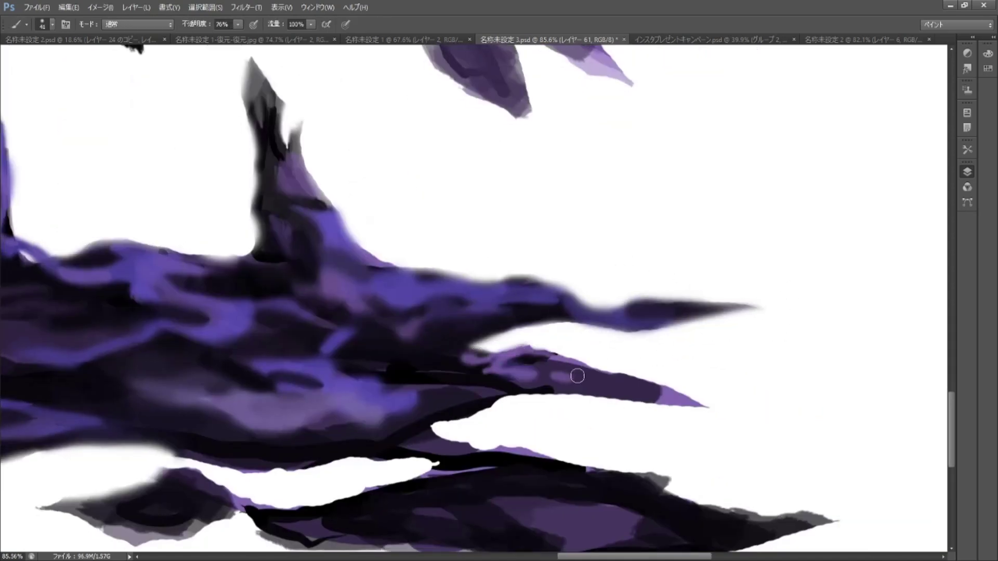
Reshape the pool's second right-hand tip into a narrow violet-edged point, erasing the excess around it
mouse_move(268, 376)
left_mouse_down()
mouse_move(410, 365)
mouse_move(438, 400)
mouse_move(588, 349)
mouse_move(706, 390)
left_mouse_up()
key("e")
key("b")
left_click_drag(598, 372, 709, 400)
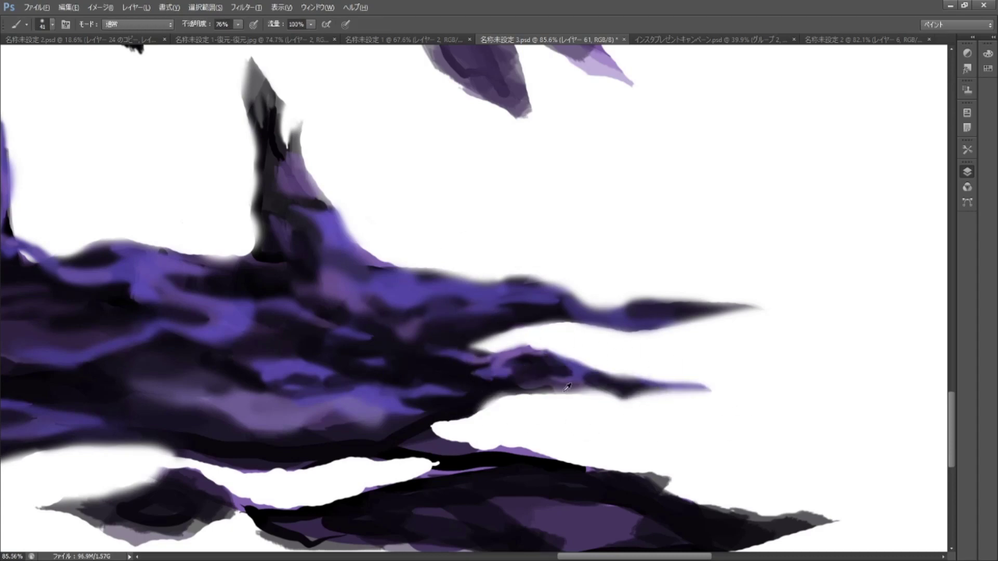
key("e")
left_click_drag(571, 384, 468, 411)
Clean up the pool's lower right edge with the Eraser and add violet highlights to the small detached puddle
key("b")
left_click_drag(536, 422, 499, 395)
key("ctrl+minus")
key("e")
left_click_drag(364, 400, 572, 388)
key("b")
scroll(571, 387, "down", 5)
scroll(731, 306, "up", 5)
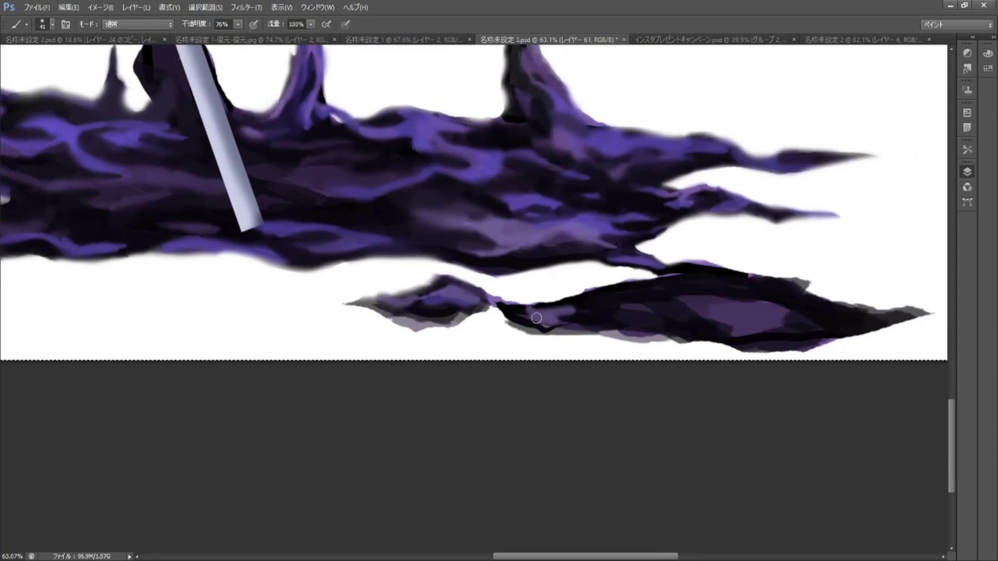
Paint violet facets on the detached puddles in front of the pool and erase their outlines into tapered points
left_click_drag(731, 306, 312, 291)
key("e")
left_click_drag(561, 252, 364, 272)
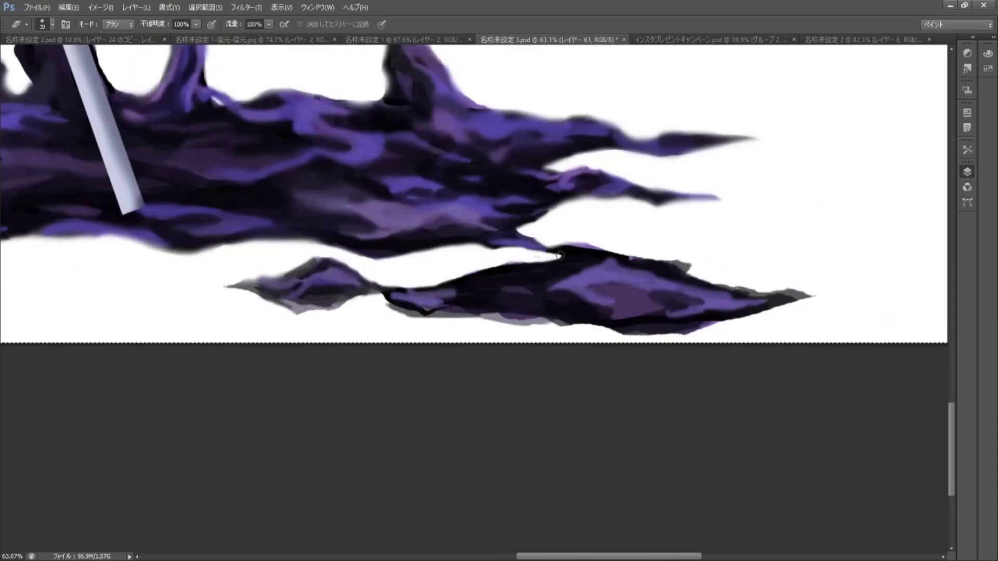
left_click_drag(281, 273, 355, 264)
mouse_move(294, 312)
left_mouse_down()
mouse_move(379, 276)
mouse_move(399, 306)
mouse_move(374, 279)
mouse_move(447, 297)
left_mouse_up()
key("b")
key("e")
key("b")
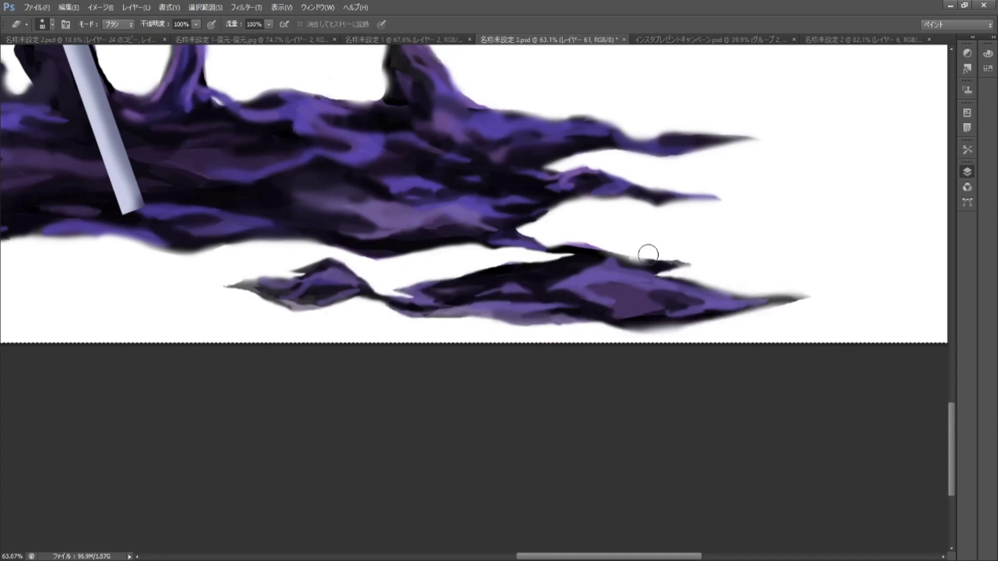
key("b")
Paint violet drips running from the robe's left hem down to the spikes and the pool
scroll(535, 251, "down", 3)
scroll(455, 323, "up", 3)
left_click_drag(408, 304, 400, 259)
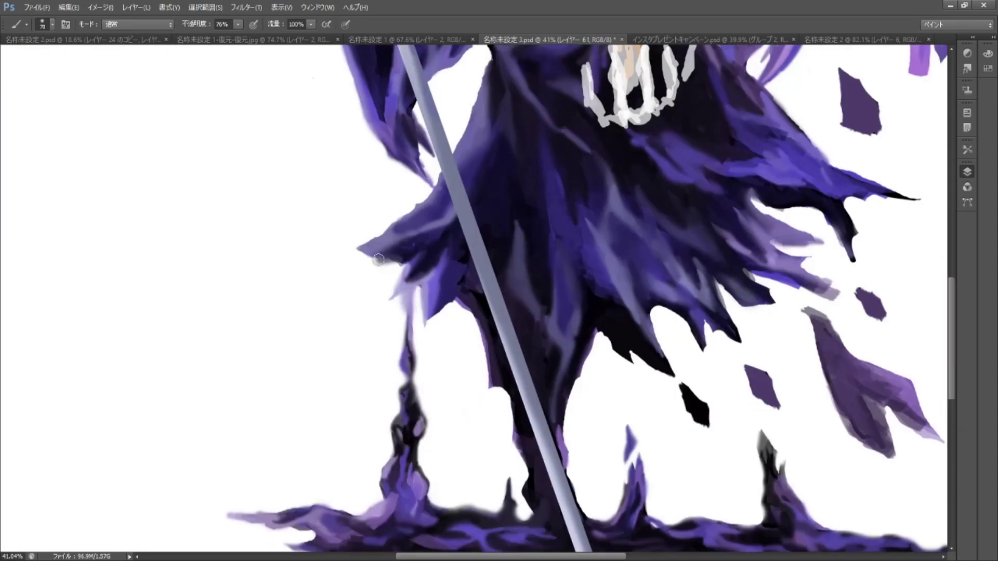
scroll(423, 383, "down", 3)
scroll(423, 383, "up", 2)
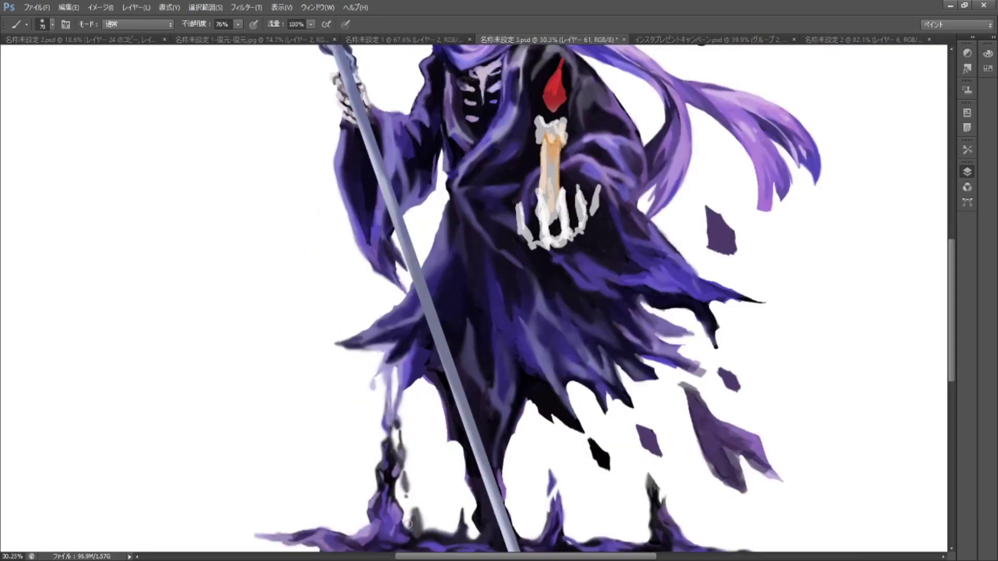
scroll(555, 520, "down", 3)
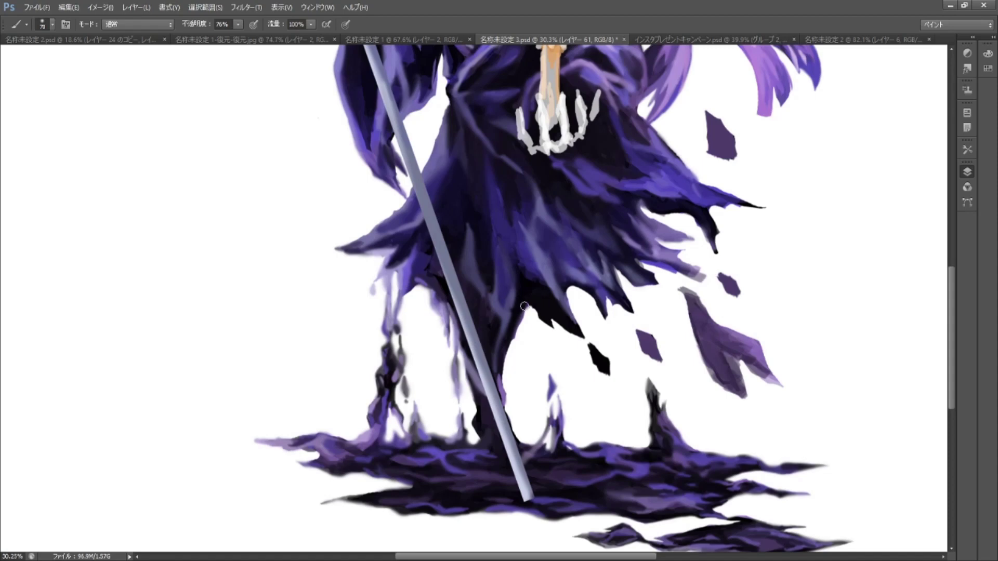
Tear the skirt's right hem into ragged points with brush and Eraser, and reshape the topmost floating shard
key("e")
scroll(540, 320, "down", 3)
scroll(507, 375, "up", 3)
key("e")
mouse_move(537, 372)
left_mouse_down()
mouse_move(522, 333)
mouse_move(583, 352)
left_mouse_up()
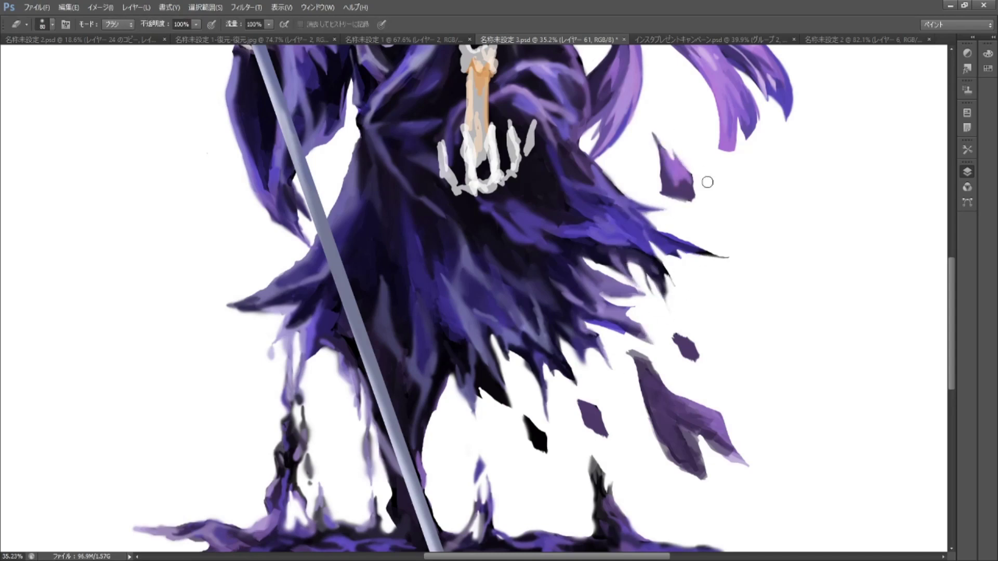
Carve the floating cloth shards beside the skirt into smaller, sharper pieces with the Eraser
key("e")
mouse_move(611, 467)
left_mouse_down()
mouse_move(650, 415)
mouse_move(687, 397)
mouse_move(733, 457)
mouse_move(726, 525)
left_mouse_up()
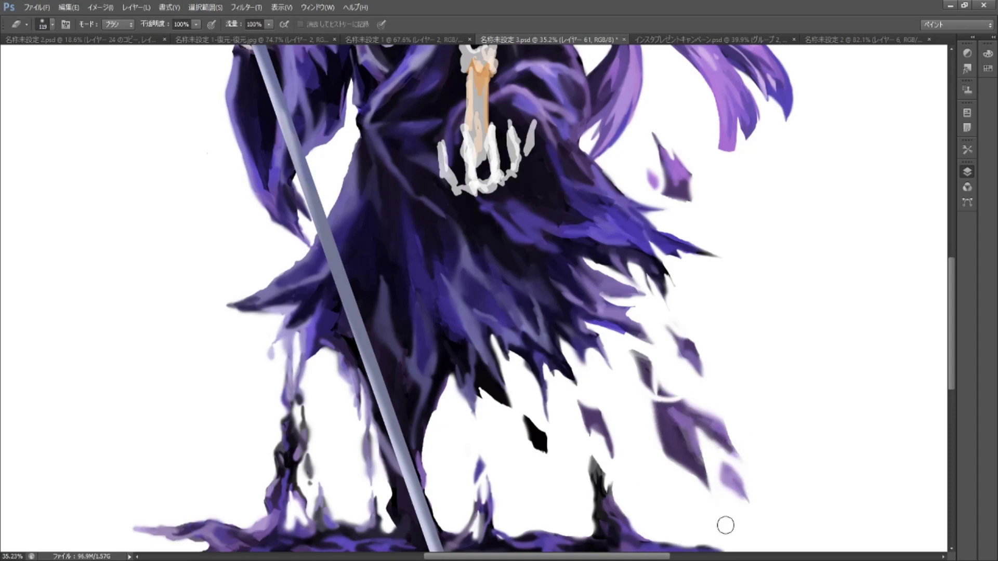
key("e")
scroll(656, 416, "down", 6)
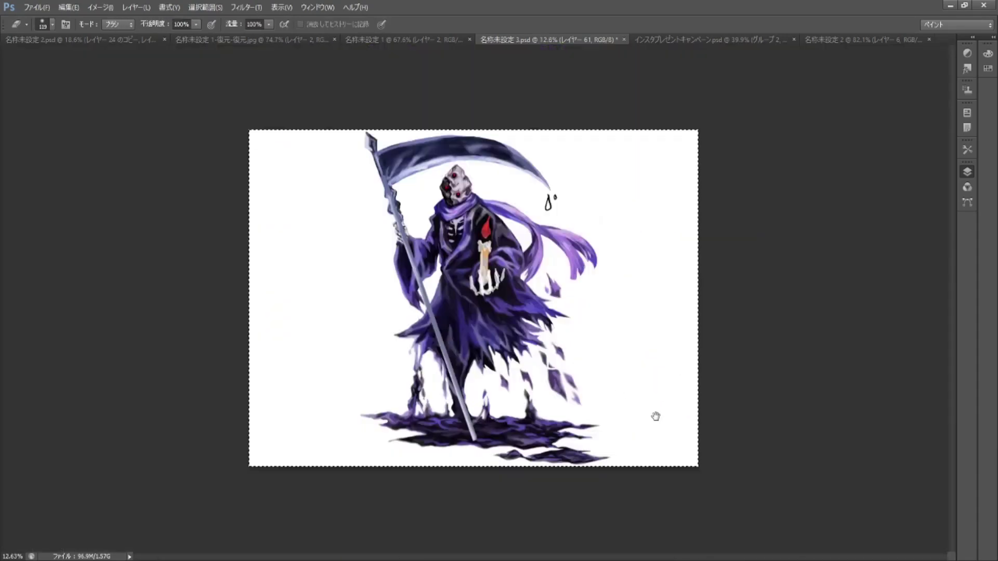
Paint light purple splashes rising from the outer tips of the ground pool
scroll(657, 418, "up", 1)
scroll(641, 419, "up", 1)
key("b")
key("b")
scroll(384, 394, "down", 3)
scroll(364, 363, "up", 4)
mouse_move(400, 341)
left_mouse_down()
mouse_move(360, 366)
mouse_move(374, 447)
left_mouse_up()
key("ctrl+0")
key("b")
scroll(820, 285, "up", 3)
scroll(644, 353, "up", 2)
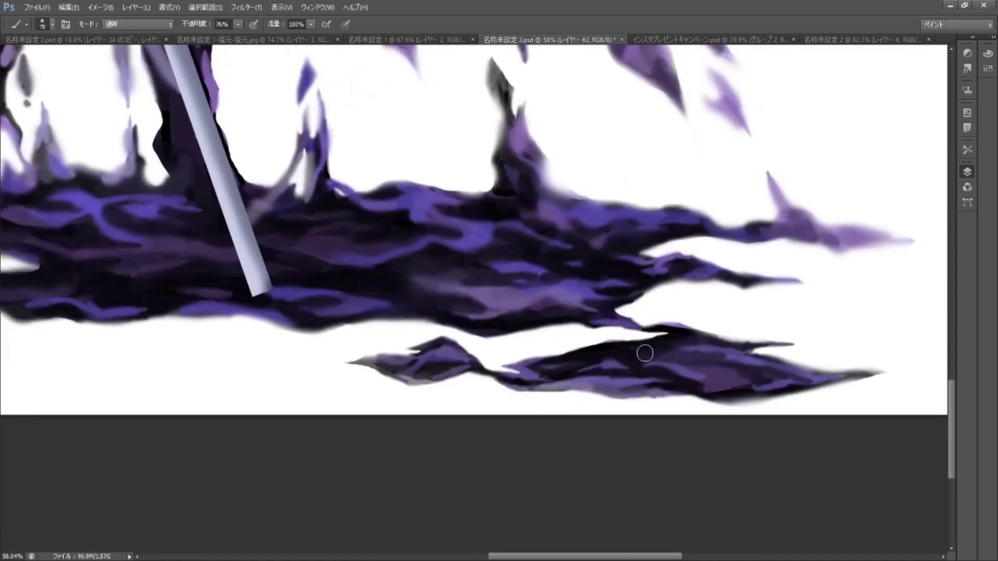
Add violet shards beside the left spike and refine the skirt's folds with colours sampled from the robe
scroll(649, 342, "down", 3)
scroll(605, 412, "up", 3)
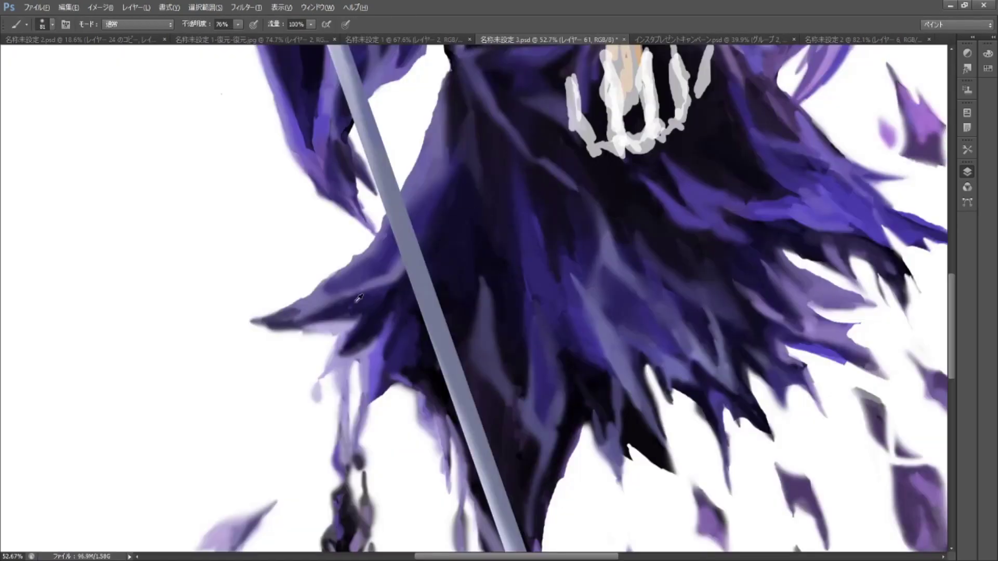
scroll(658, 359, "up", 3)
scroll(676, 329, "down", 3)
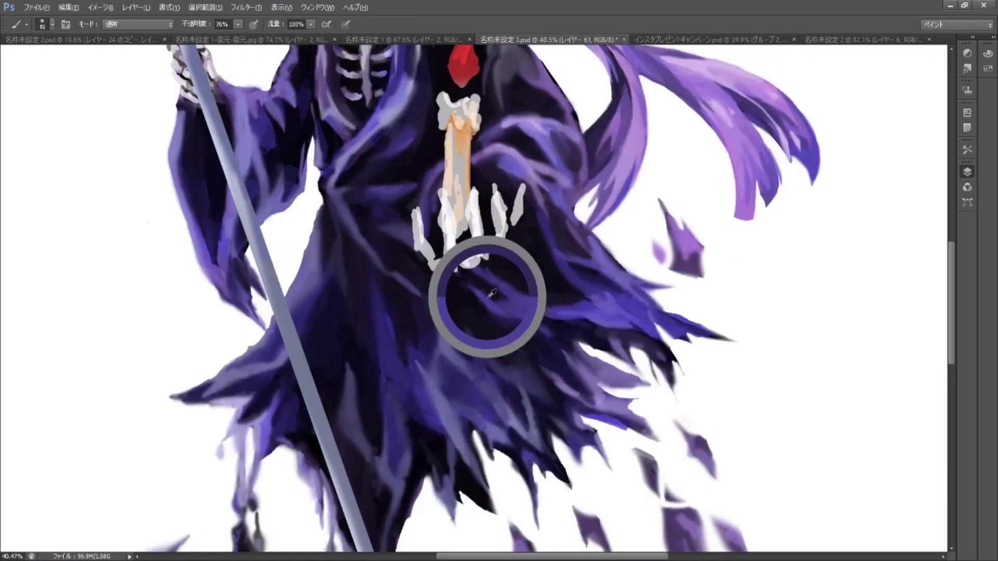
scroll(482, 177, "up", 2)
scroll(493, 168, "down", 3)
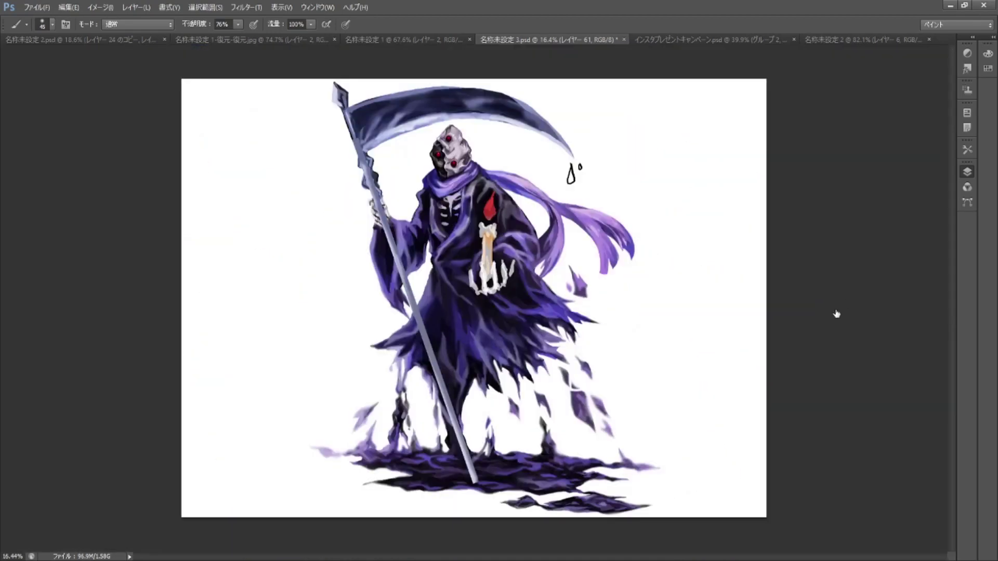
Set the brush opacity to 100% and refine the skeletal hand gripping the staff, the ribs and the staff's twisted grip
key("0")
scroll(392, 191, "up", 10)
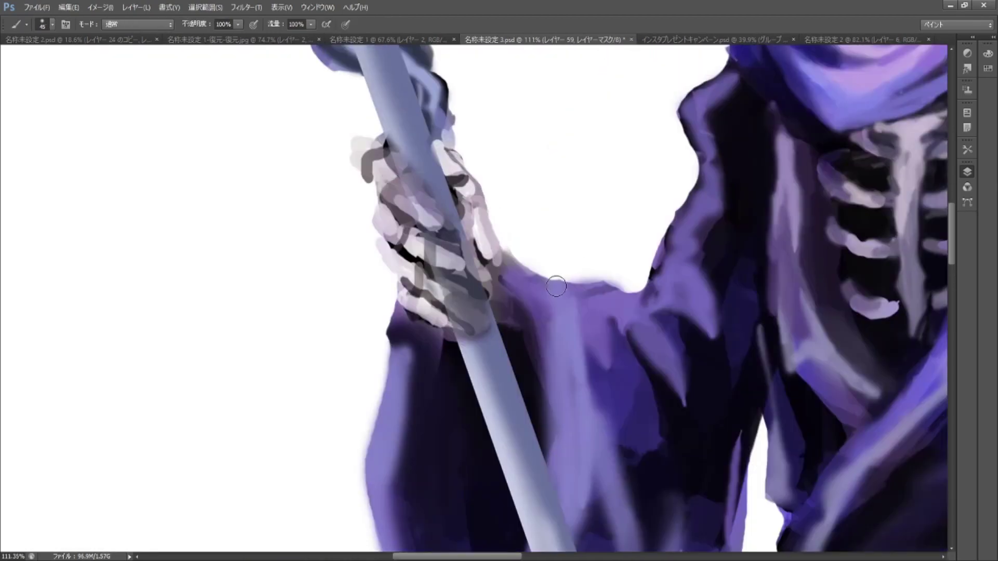
scroll(557, 286, "down", 5)
scroll(917, 417, "up", 3)
key("e")
scroll(646, 236, "left", 2)
scroll(646, 237, "down", 4)
scroll(902, 494, "up", 2)
key("b")
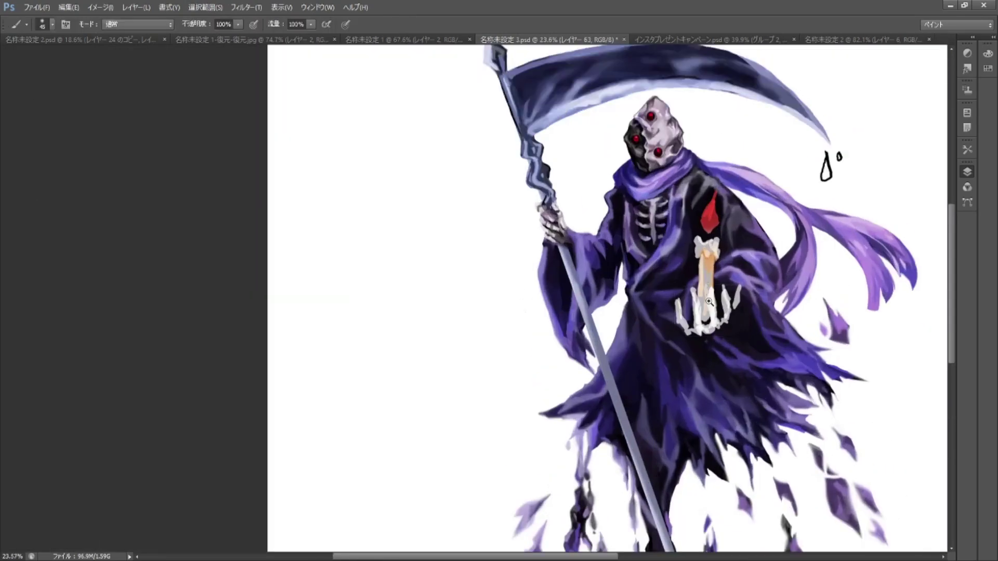
Create a new layer and mark dark joints on the fingers of the skeletal hand holding the candle
scroll(675, 325, "up", 4)
scroll(695, 299, "down", 4)
key("ctrl+shift+alt+n")
scroll(873, 267, "up", 4)
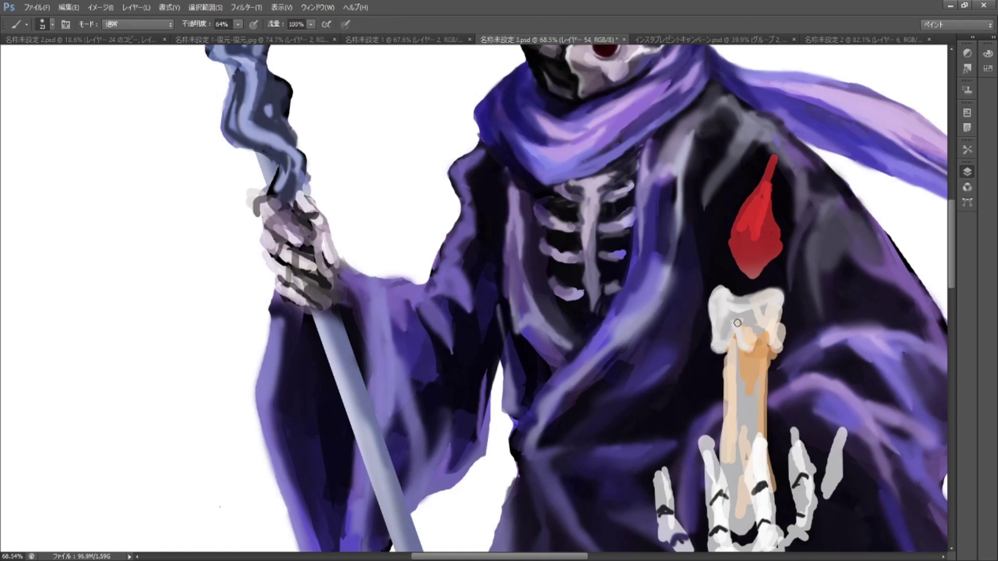
Sample the candle's wax colour, set the brush opacity to 79%, and paint smooth melted wax over the candle's top
left_click(756, 320, "alt")
key("7")
key("9")
left_click_drag(708, 271, 774, 322)
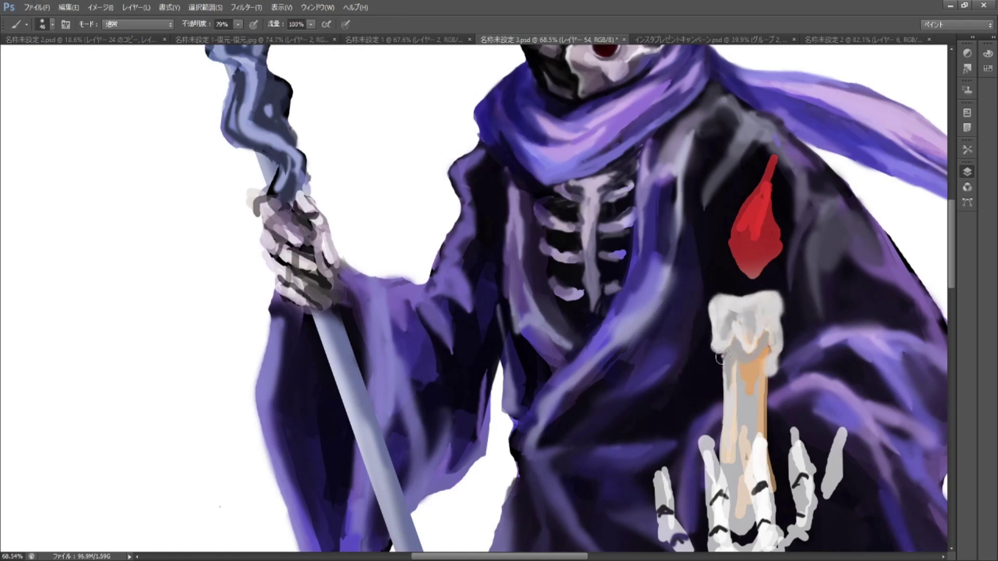
Shade the candle's shaft in grey and beige and paint melted wax drips down its length
scroll(769, 350, "down", 3)
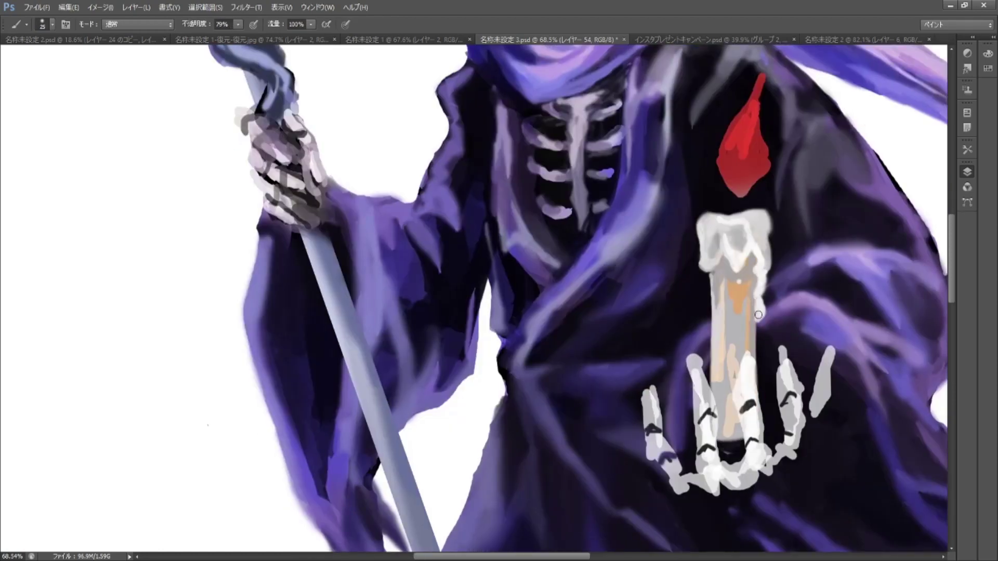
left_click_drag(736, 443, 724, 422)
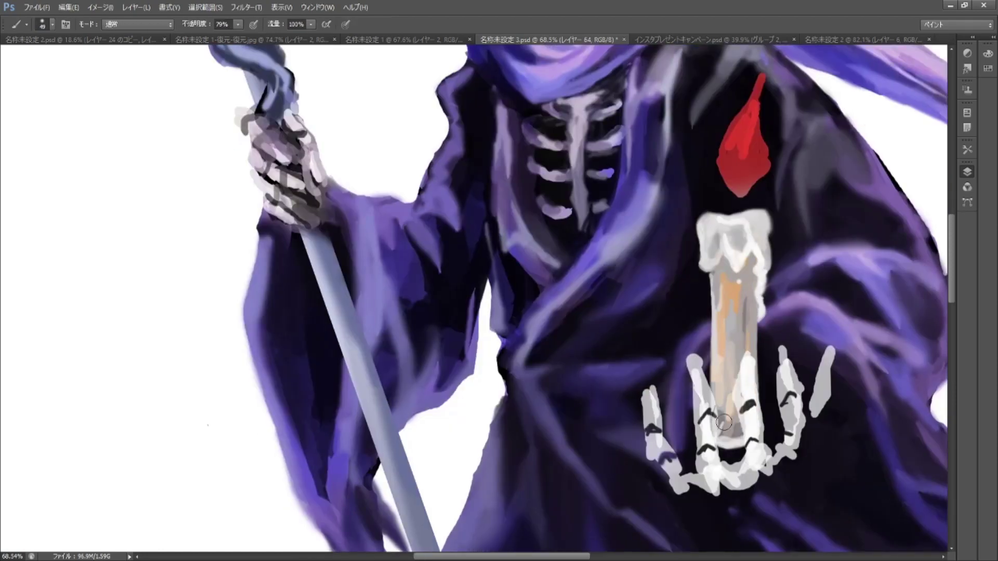
left_click(725, 249, "alt")
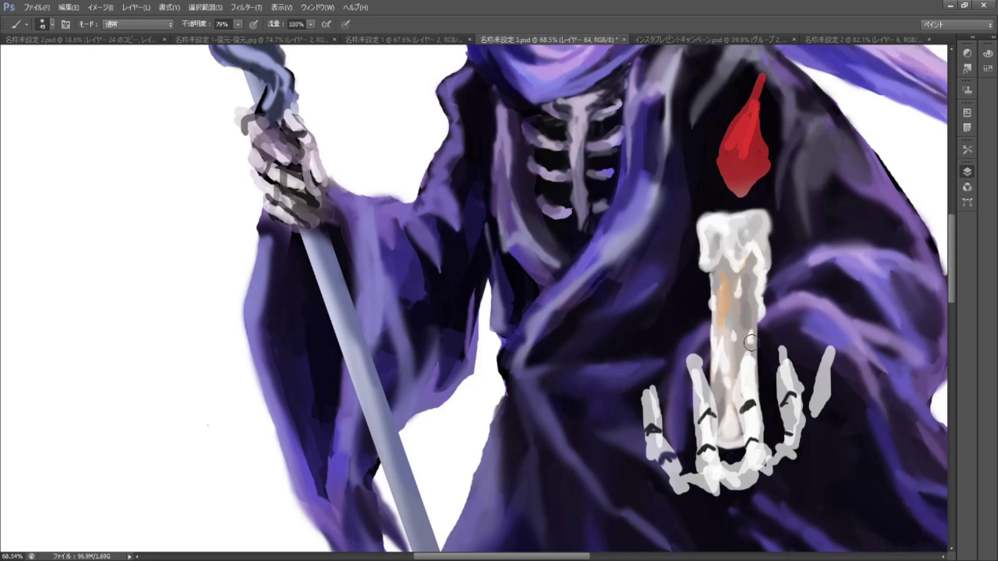
Try a broad red flame with a yellow core above the candle, and undo it
mouse_move(748, 73)
left_mouse_down()
mouse_move(772, 90)
mouse_move(754, 168)
mouse_move(748, 193)
left_mouse_up()
mouse_move(743, 124)
left_mouse_down()
mouse_move(738, 187)
mouse_move(733, 105)
mouse_move(755, 133)
left_mouse_up()
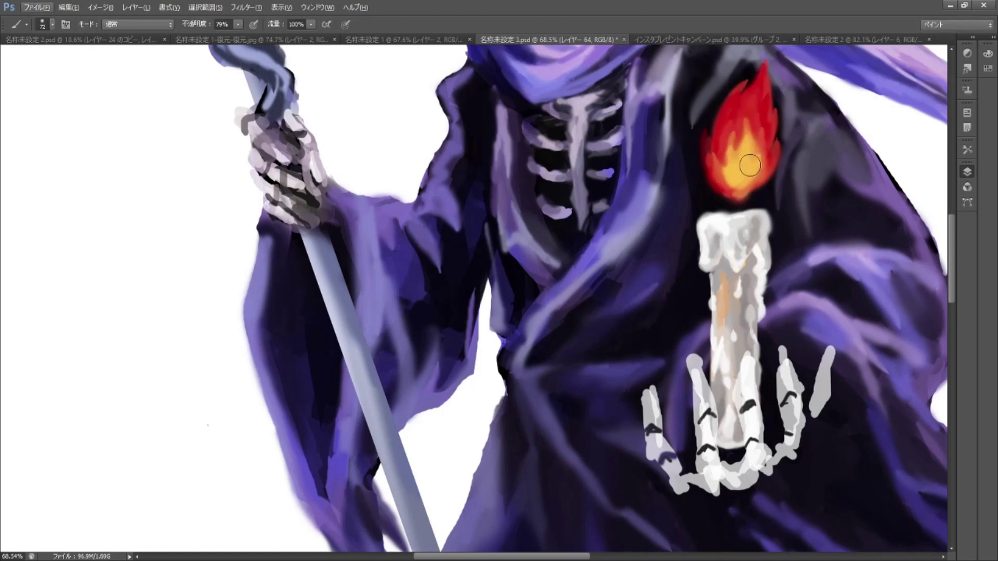
scroll(724, 235, "down", 5)
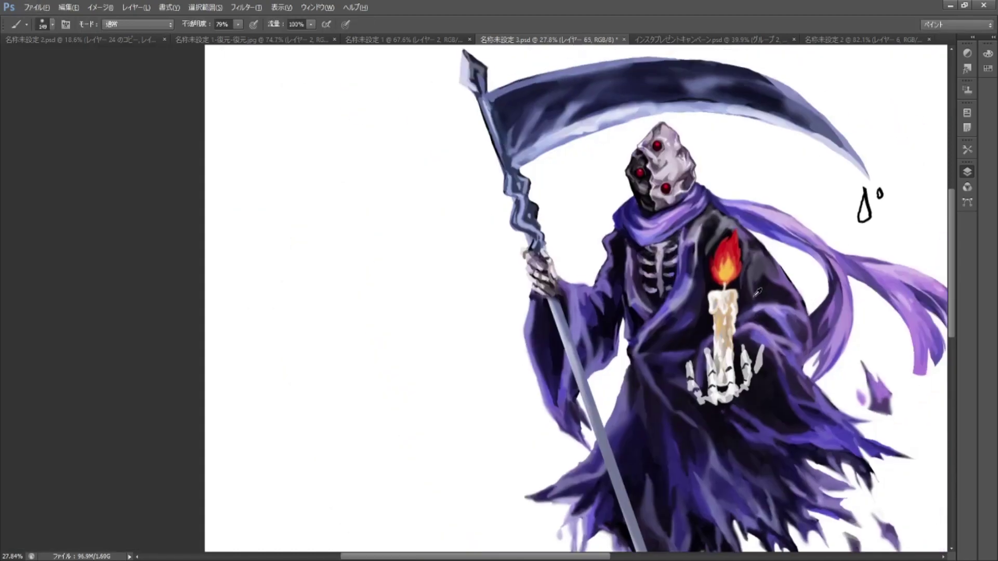
scroll(788, 280, "up", 5)
key("ctrl+alt+z")
key("ctrl+alt+z")
key("ctrl+alt+z")
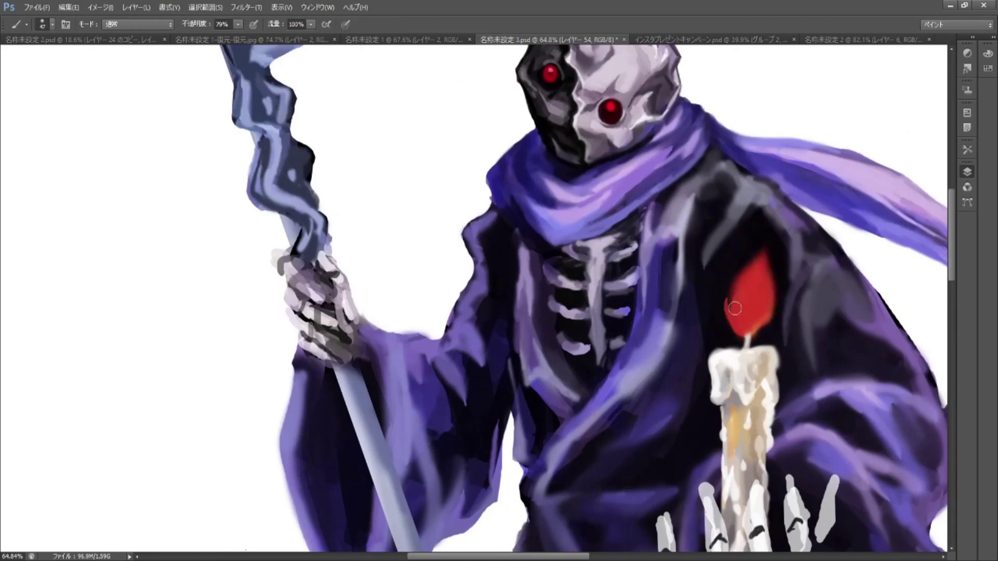
Paint a slimmer red flame above the candle's wick, with orange tongues and a bright yellow core
key("e")
key("ctrl+shift+z")
key("ctrl+shift+z")
key("ctrl+shift+z")
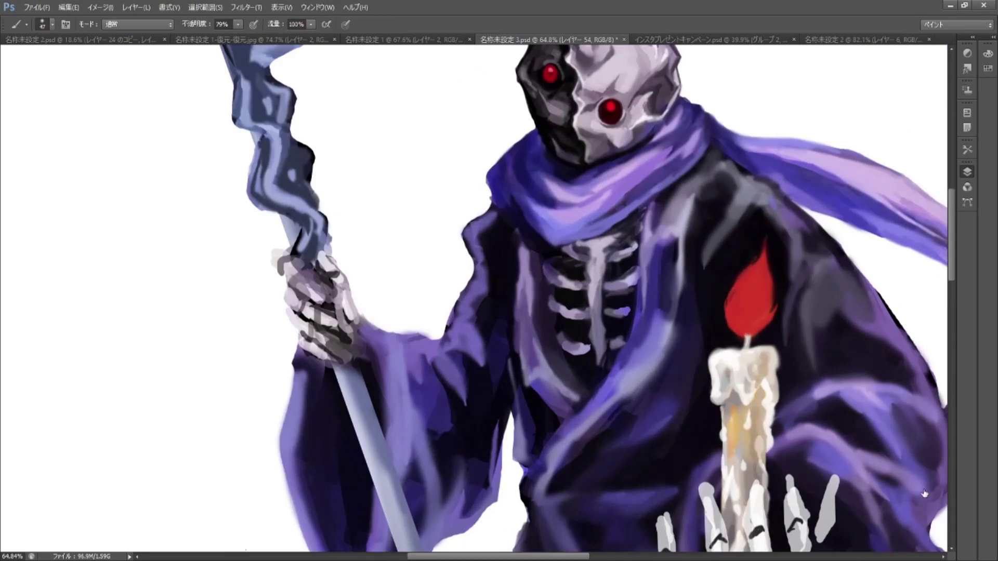
key("b")
key("ctrl+shift+z")
key("ctrl+shift+z")
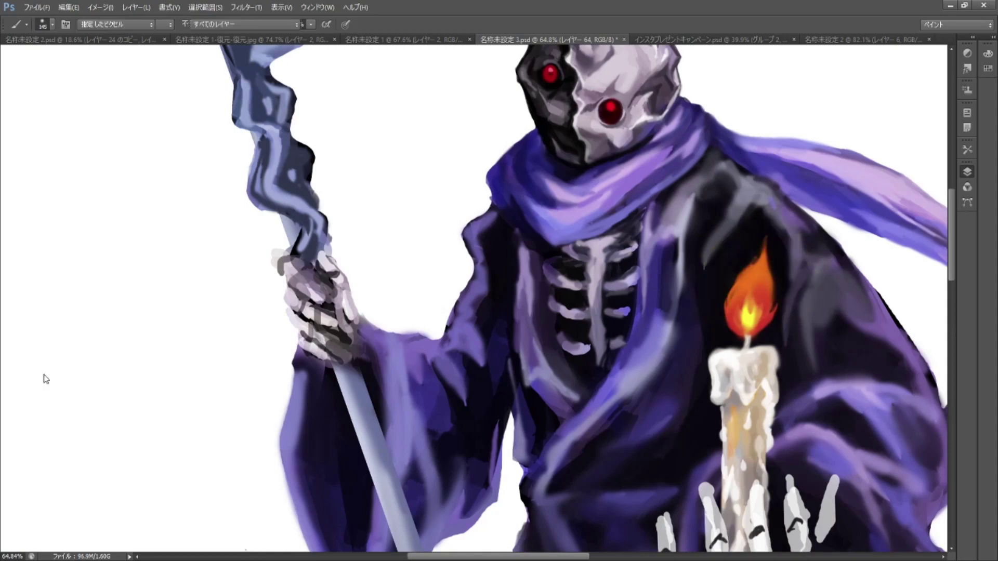
key("ctrl+shift+z")
key("ctrl+shift+z")
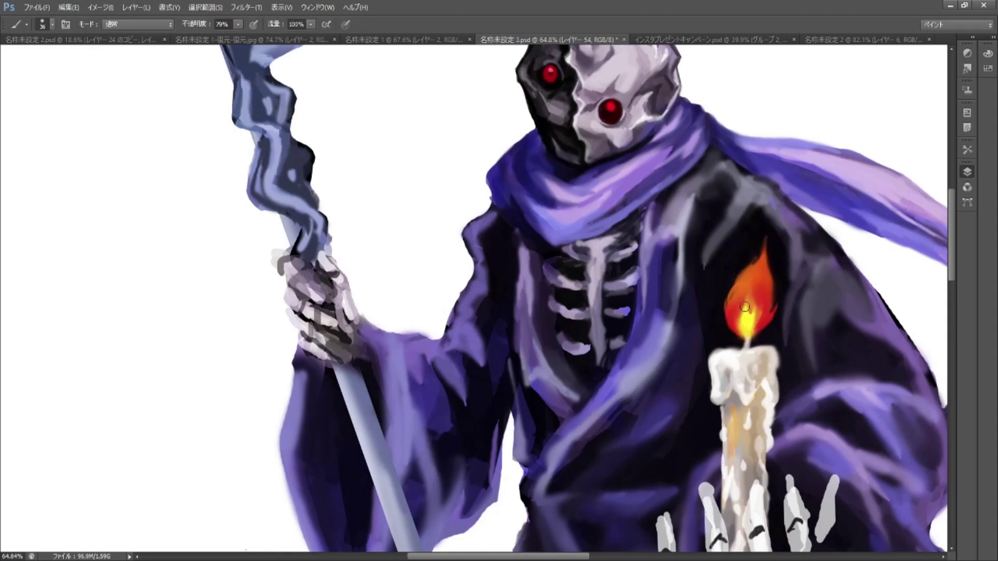
Paint a red glow ring around the candle flame and soften it with a yellow-green outer halo
scroll(769, 312, "down", 4)
scroll(780, 322, "up", 1)
key("ctrl+shift+z")
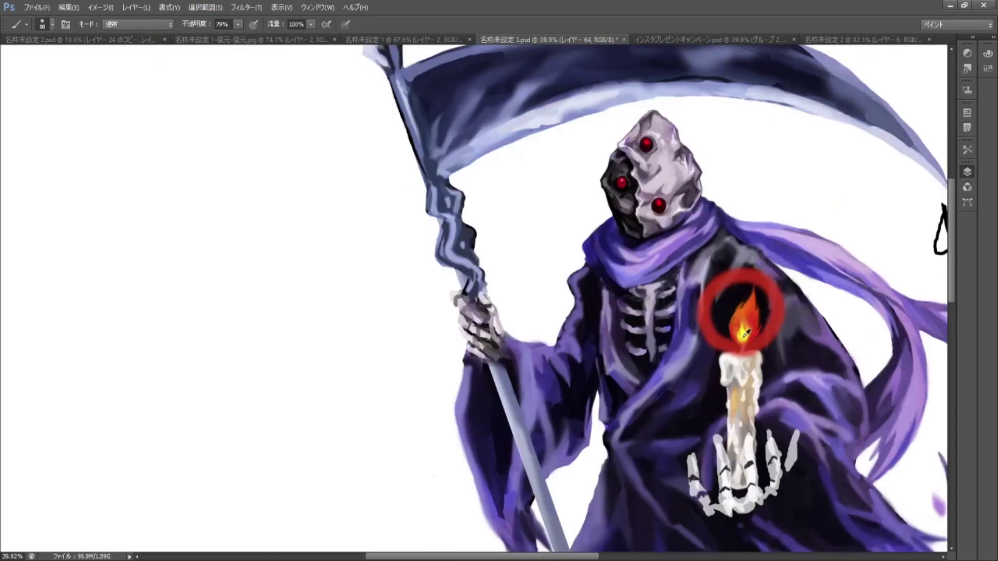
key("ctrl+f")
key("bracketright")
key("bracketright")
key("bracketright")
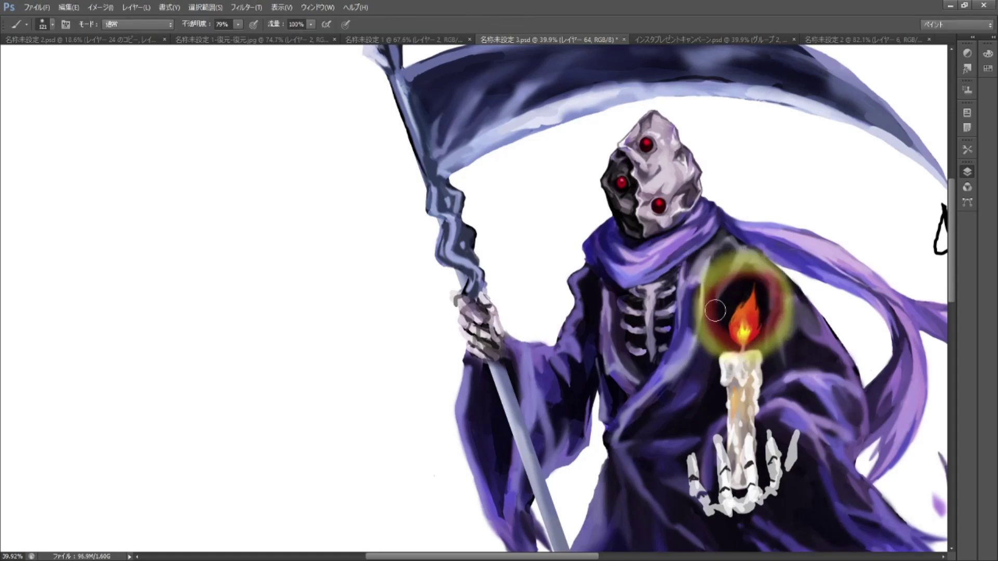
key("r")
key("ctrl+0")
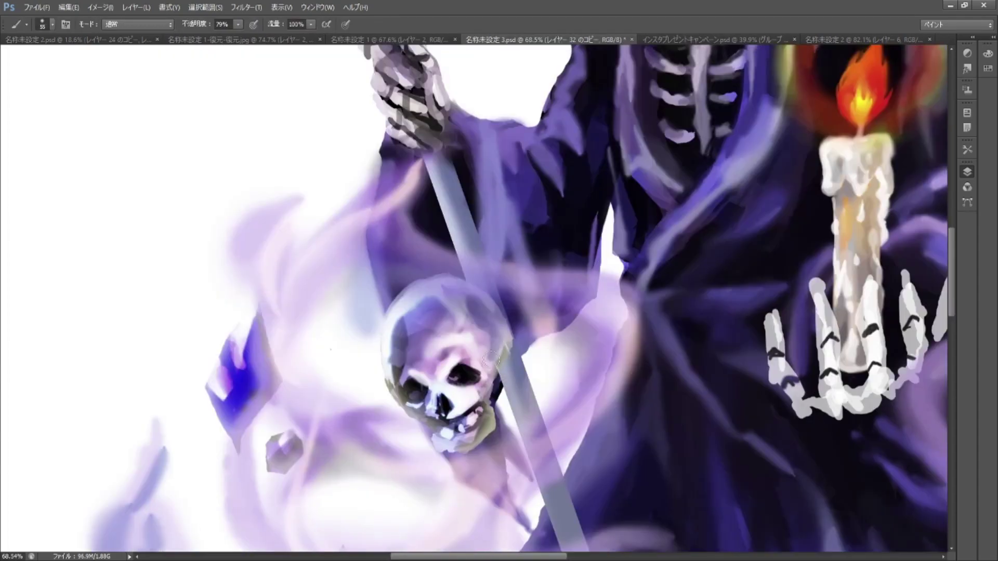
Remove the soft pink glow beside the tip of the scythe's blade
scroll(367, 249, "down", 8)
key("e")
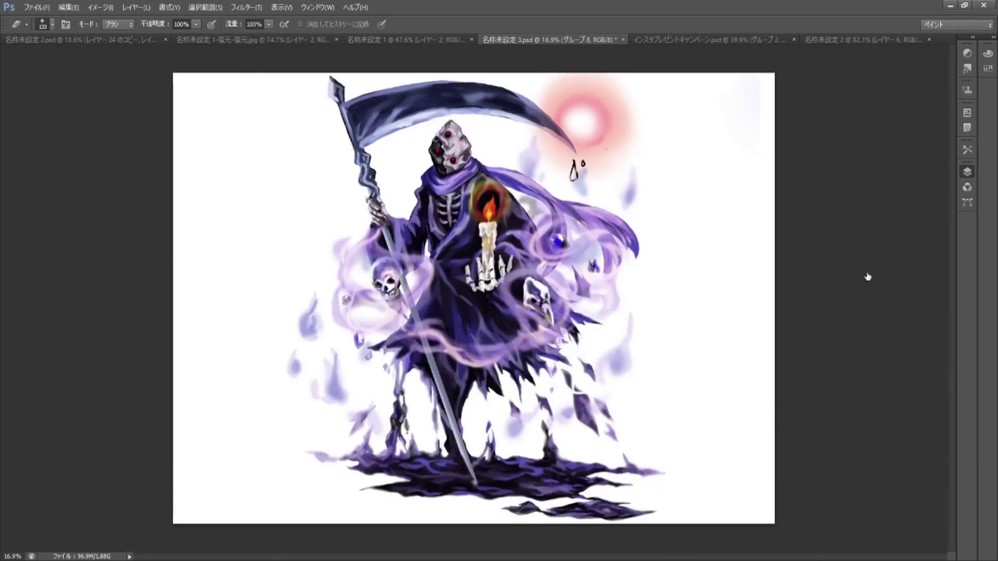
key("ctrl+z")
key("alt+bracketleft")
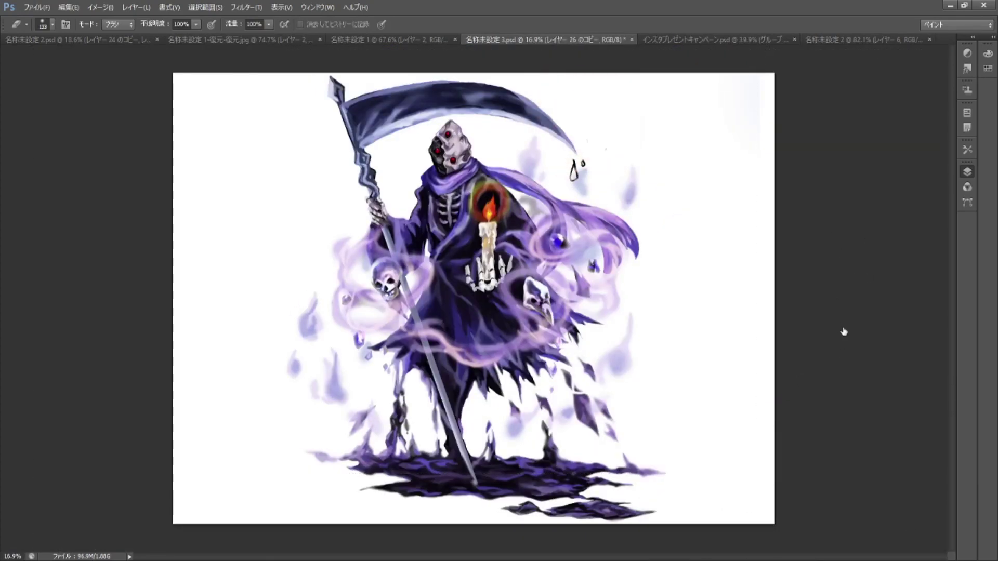
Paint red blood streaks along the scythe's blade, with drops falling from its tip and splatter at the staff's foot
key("b")
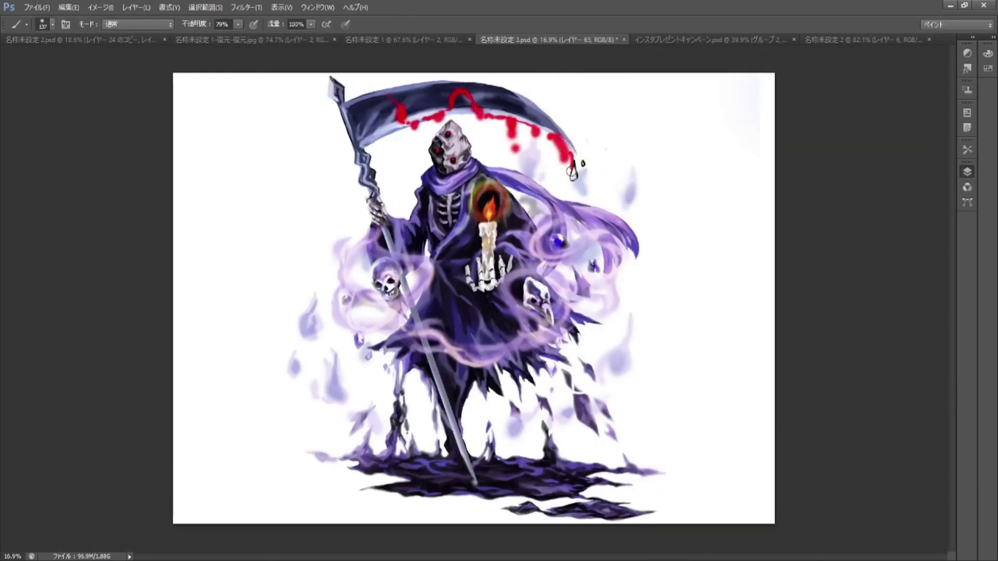
left_click_drag(373, 93, 400, 120)
key("e")
key("ctrl+z")
key("b")
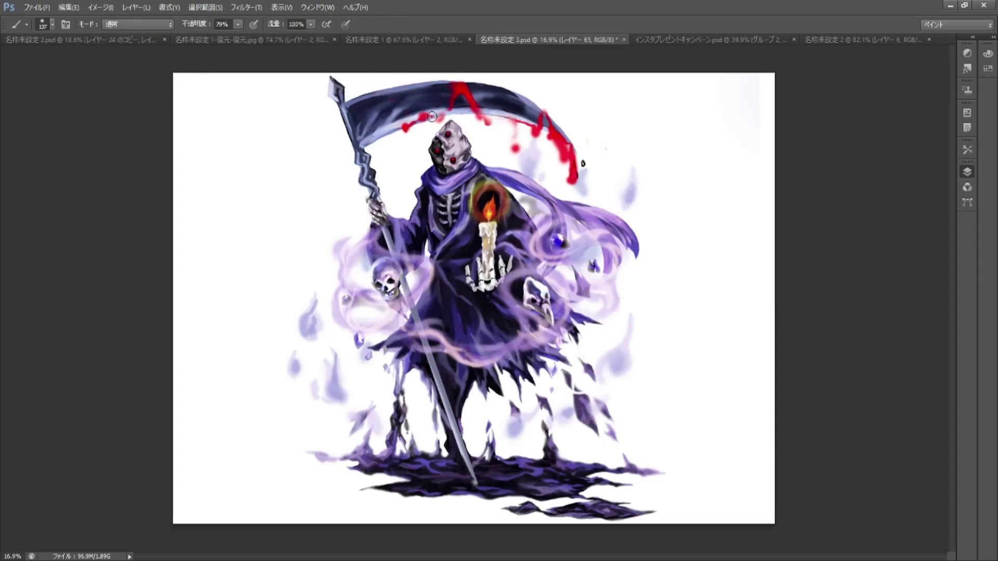
left_click(576, 196)
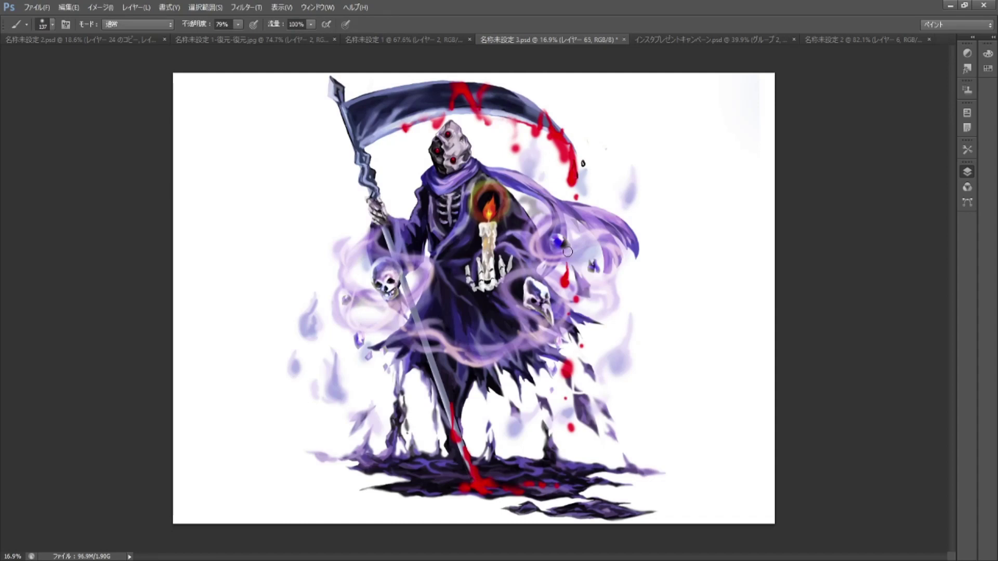
Add new layers for refining the blood on the blade and the staff's foot, and save the document
key("ctrl+shift+alt+n")
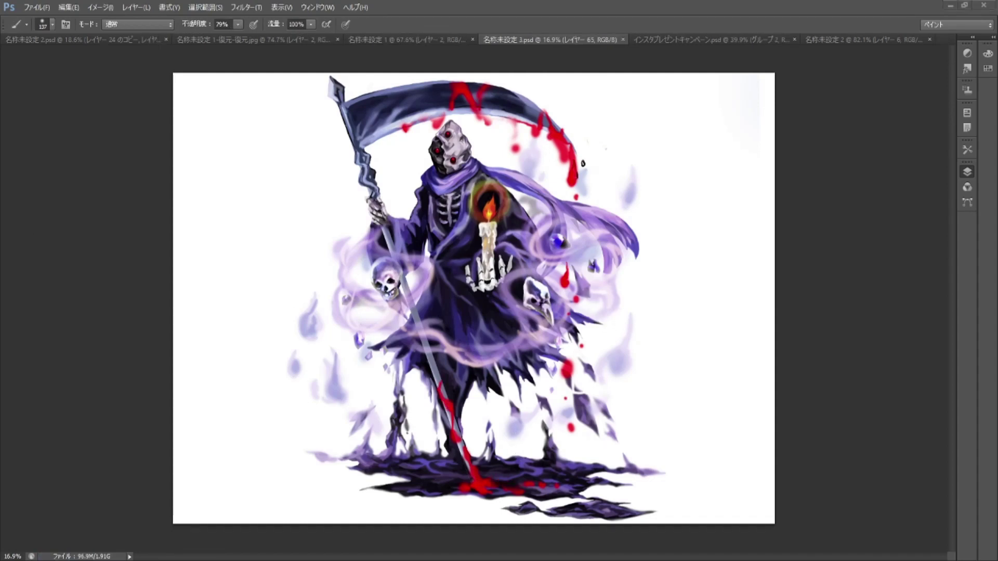
scroll(27, 384, "up", 3)
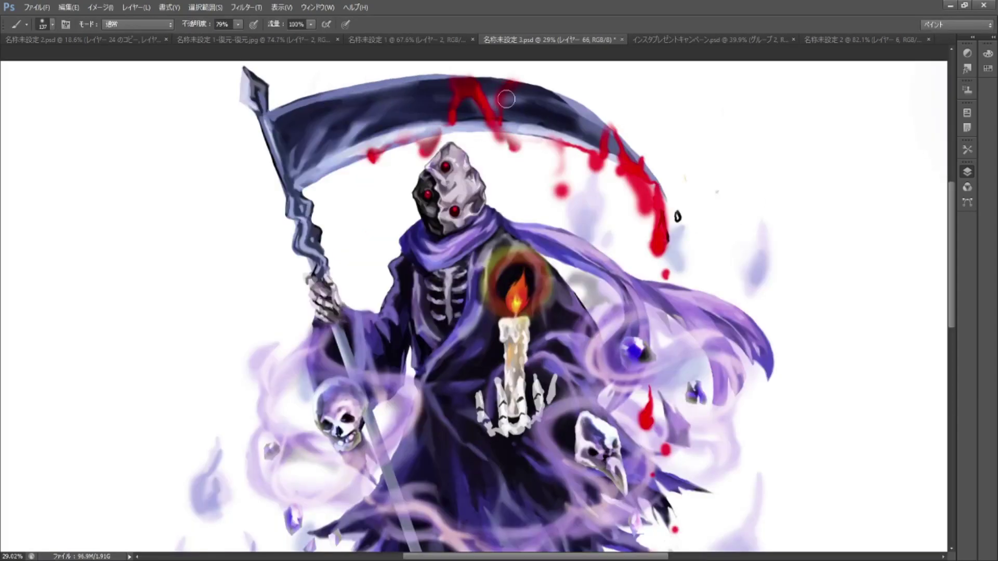
scroll(407, 439, "down", 5)
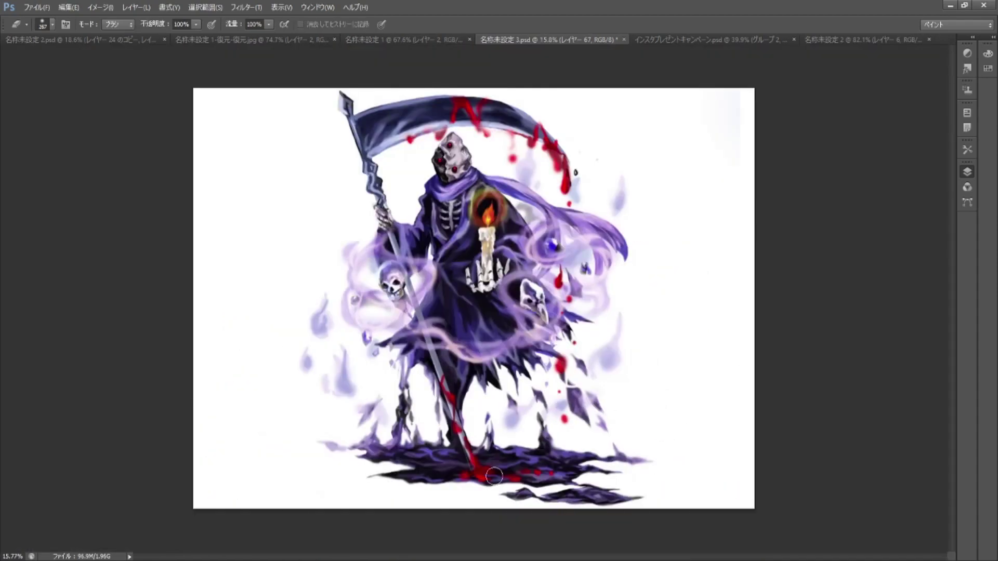
scroll(480, 115, "up", 3)
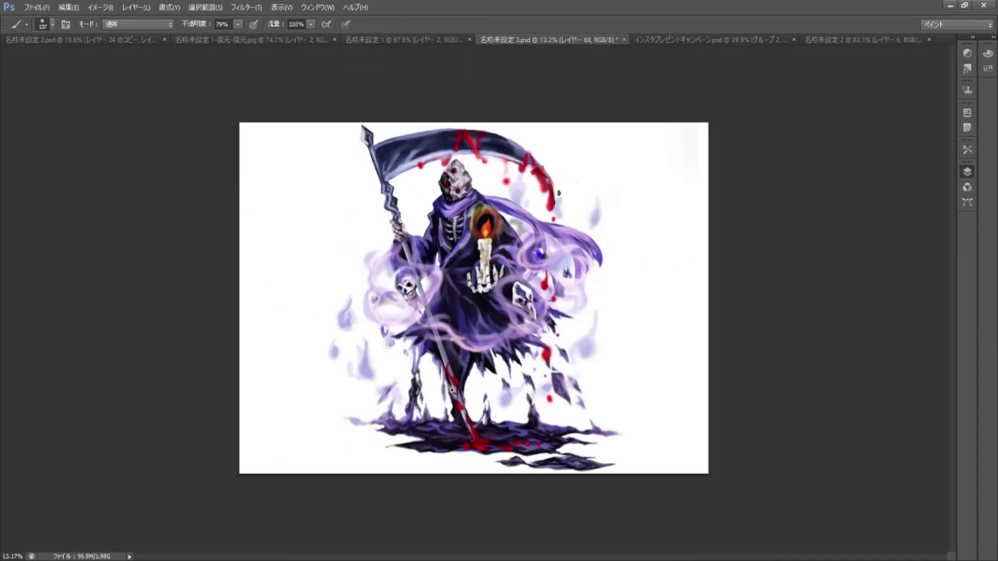
scroll(447, 262, "up", 2)
key("ctrl+s")
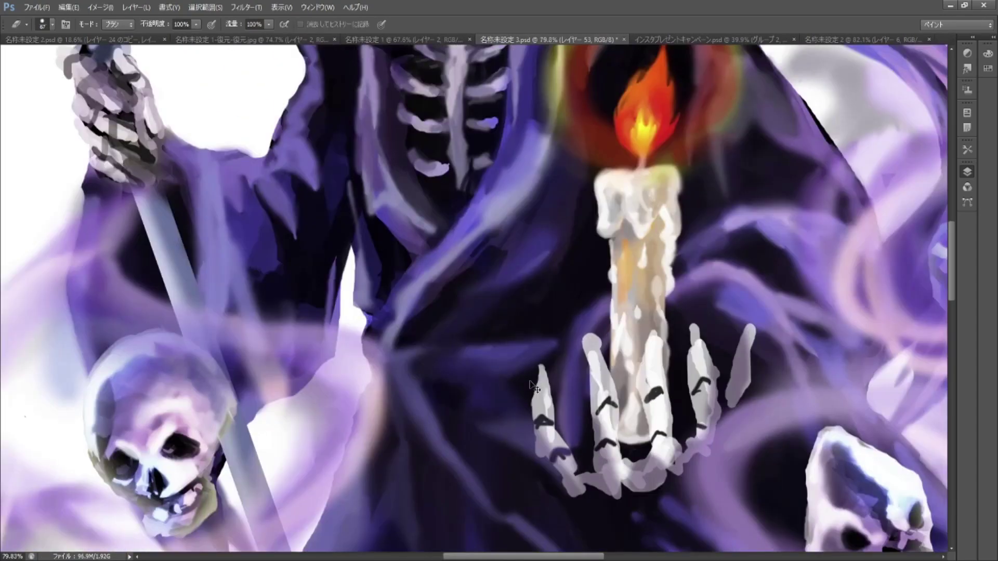
Erase the candle hand's rough bone edges into tapered fingers, and shade the segments grey at 52% brush opacity
mouse_move(519, 395)
left_mouse_down()
mouse_move(541, 423)
mouse_move(601, 345)
left_mouse_up()
left_click_drag(621, 458, 631, 486)
left_click_drag(655, 447, 647, 473)
left_click_drag(645, 374, 597, 358)
key("b")
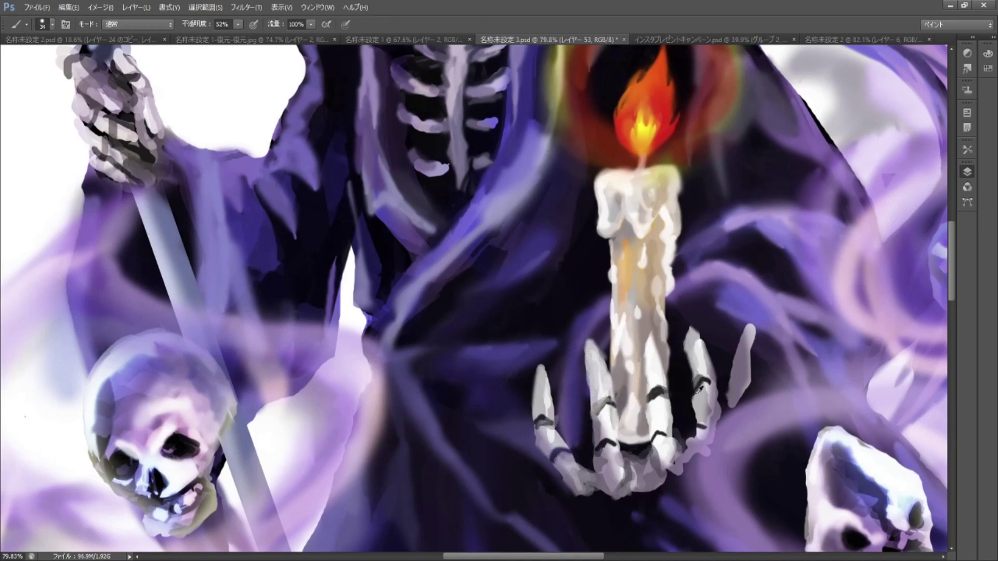
left_click_drag(741, 385, 731, 395)
key("alt")
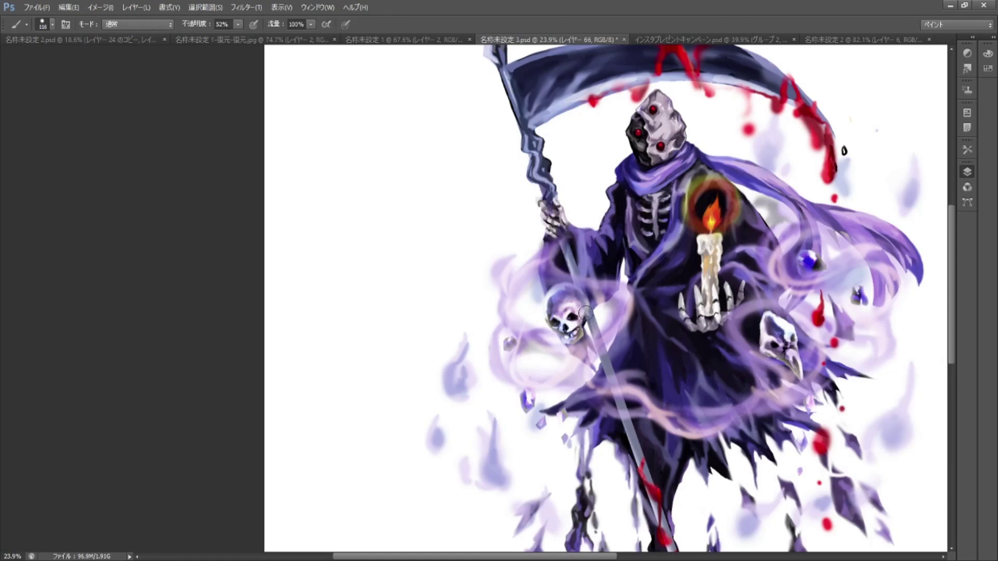
Refine the scythe's collar, upper shaft and twisted grip with blue-grey metallic shading and clean edges
left_click_drag(872, 325, 849, 91)
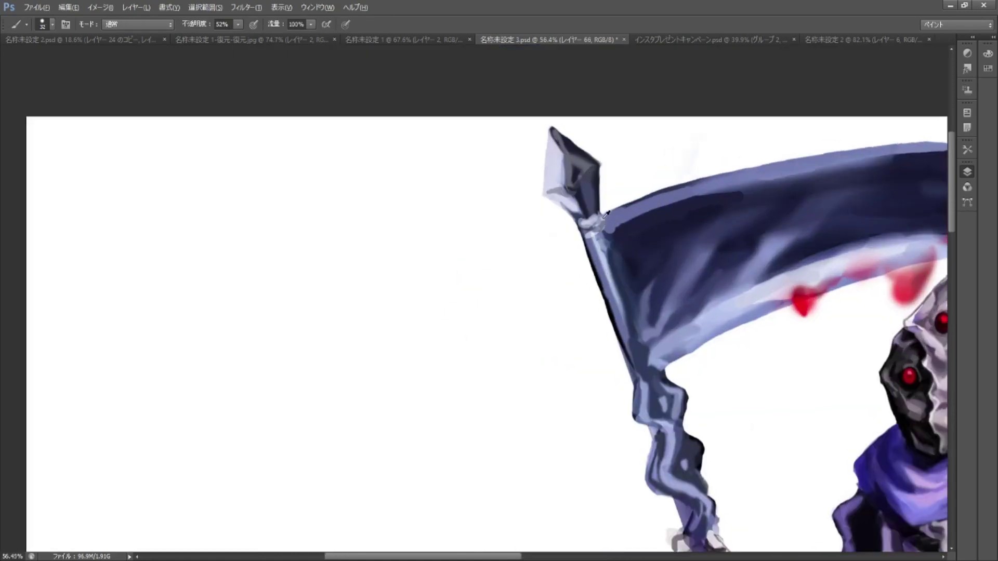
left_click_drag(644, 395, 629, 353)
left_click_drag(657, 416, 652, 371)
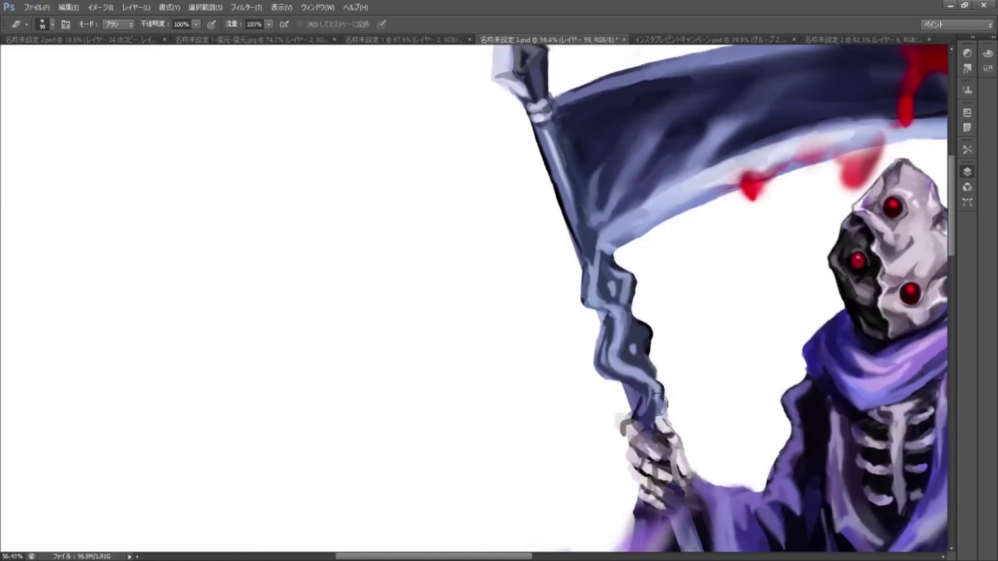
left_click_drag(657, 173, 633, 277)
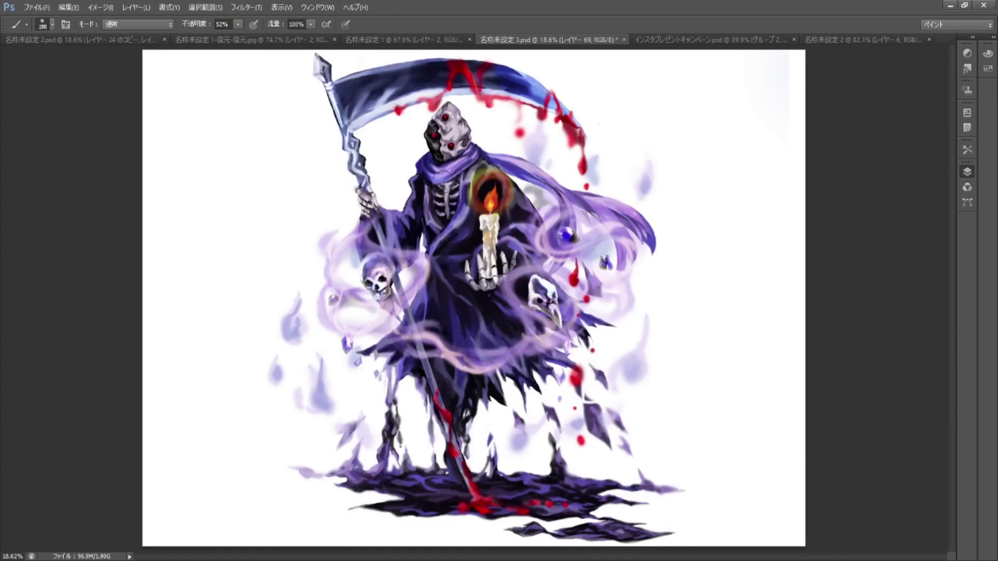
Paint a soft blue-grey haze over the ground pool's back edge and the flowing scarf, merging each haze layer down
left_click_drag(333, 475, 429, 472)
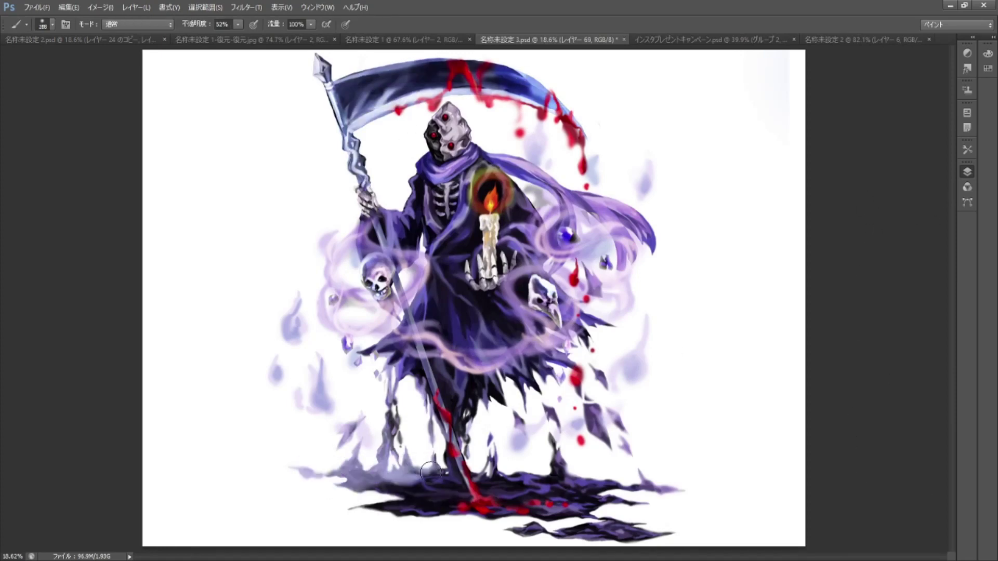
key("ctrl+e")
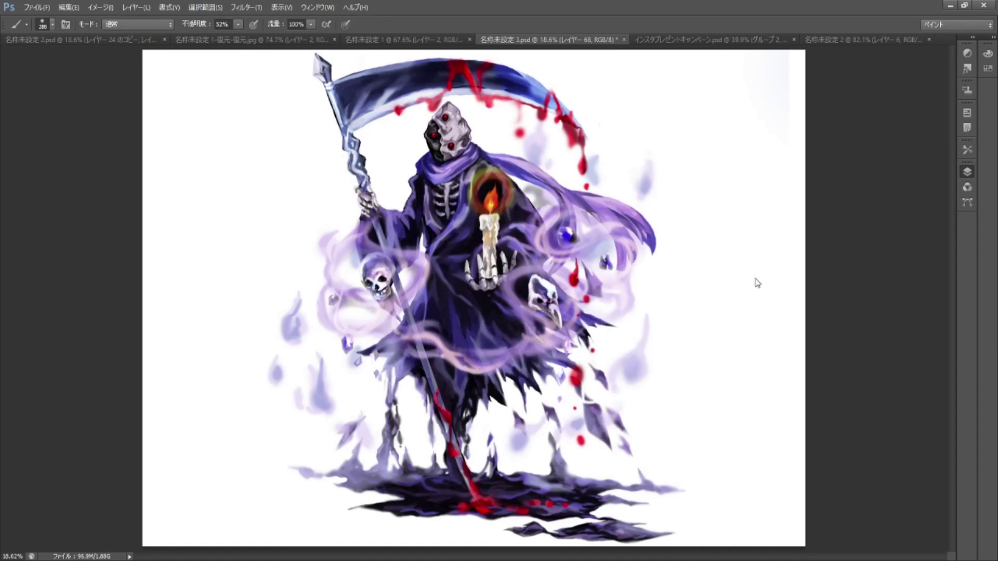
left_click_drag(624, 250, 681, 216)
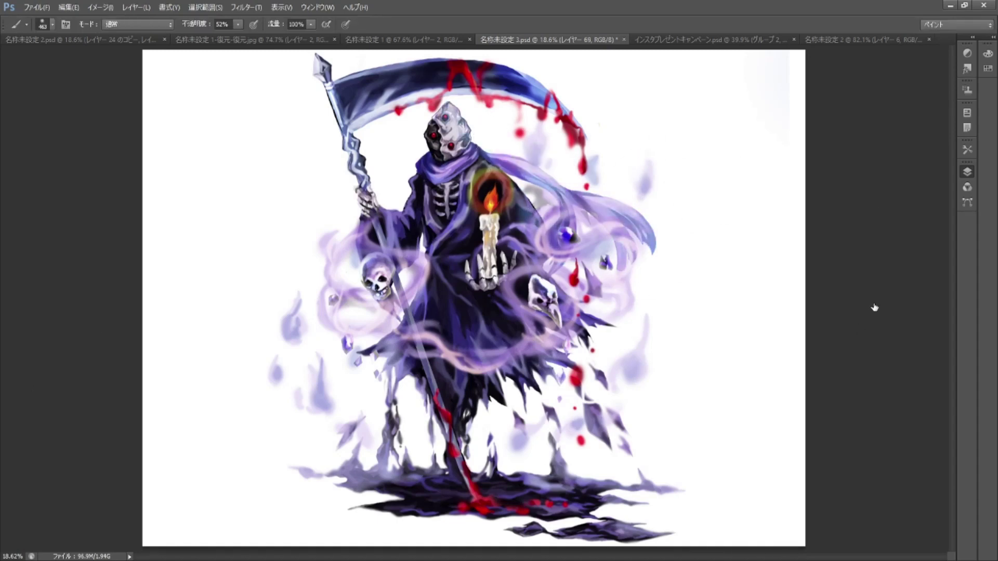
key("ctrl+e")
Create a new layer and paint pale blue and cyan light over the mask, sleeve, scarf and scythe blade, reducing the brush size
key("e")
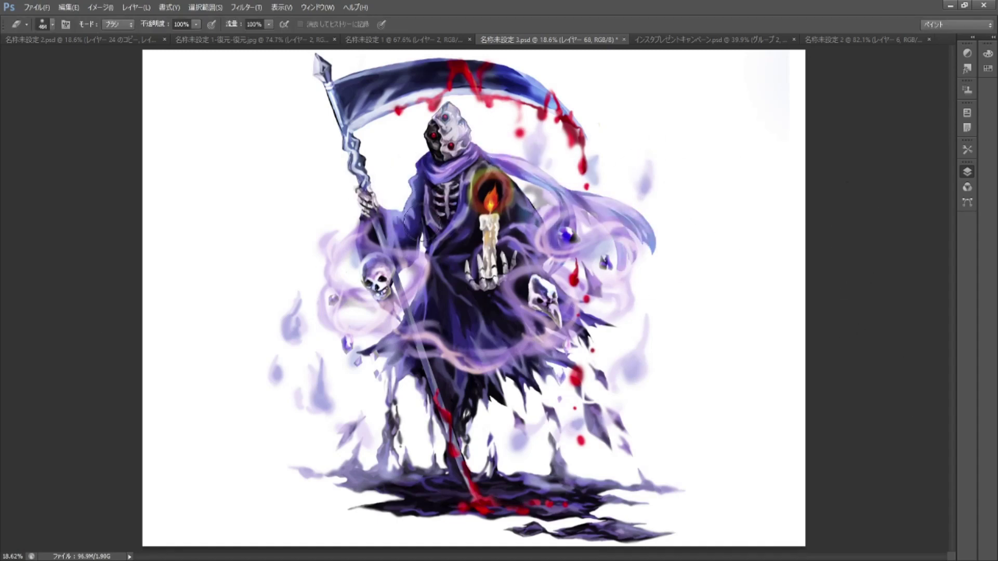
key("b")
key("ctrl+z")
key("ctrl+shift+alt+n")
left_click_drag(442, 311, 477, 229)
key("bracketleft")
key("bracketleft")
key("bracketleft")
key("bracketleft")
key("bracketleft")
key("bracketleft")
key("bracketleft")
key("bracketleft")
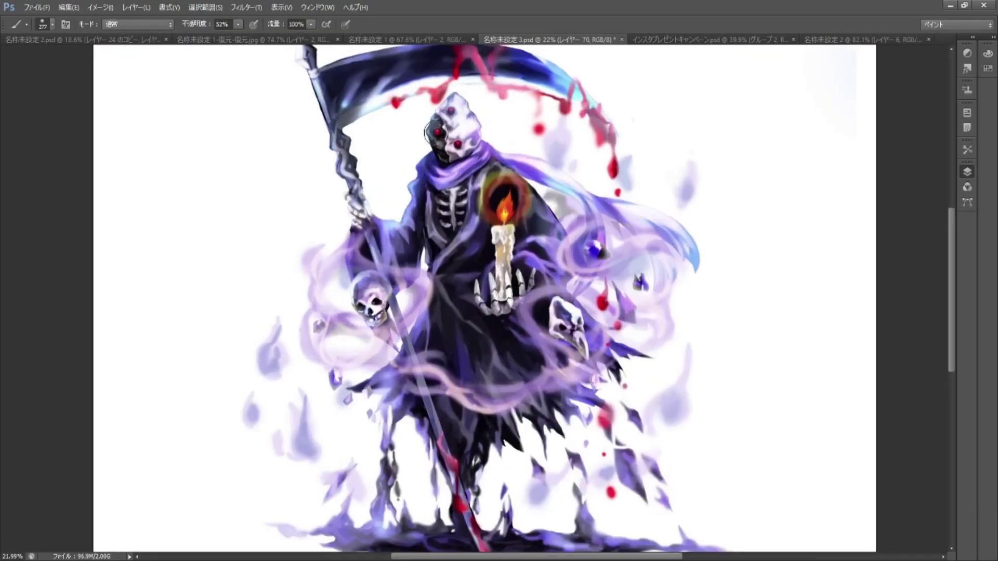
Lower the brush opacity to 35% and add pale strokes to the smoke swirl crossing the skirt
scroll(835, 351, "down", 6)
key("ctrl+g")
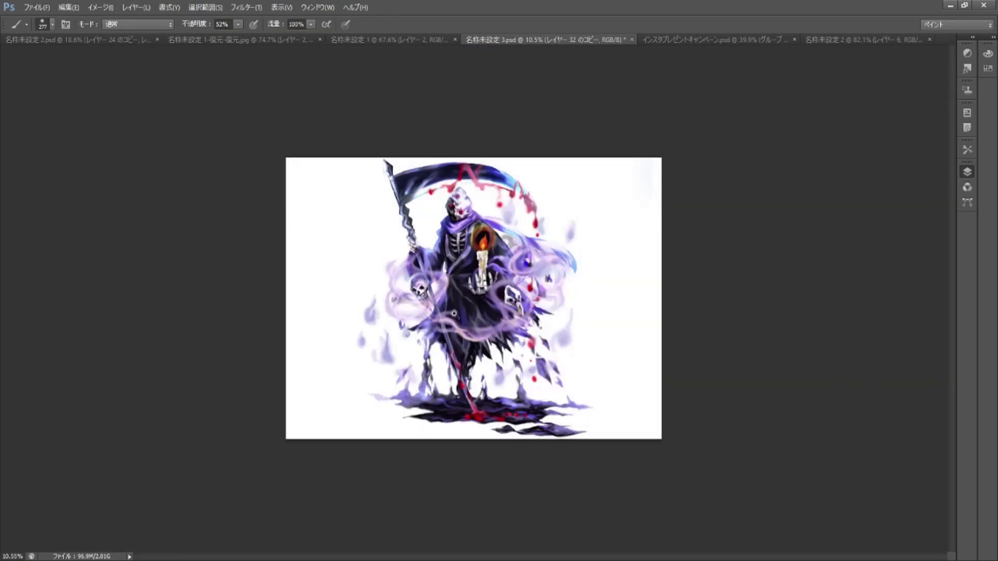
scroll(455, 315, "up", 4)
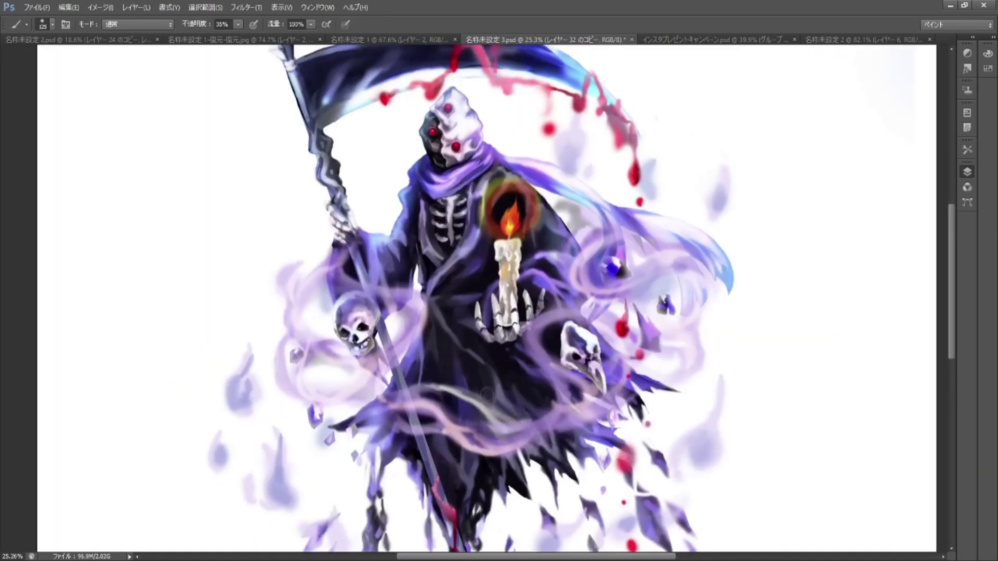
scroll(557, 380, "down", 2)
key("e")
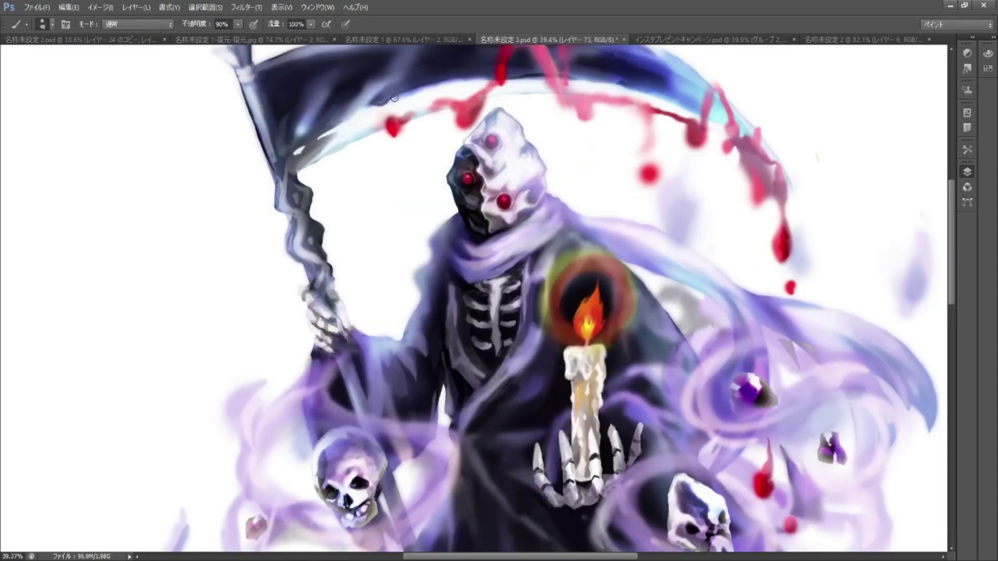
Sharpen the scythe blade's pale cutting edge and paint branching light-blue cracks with deep blue facets across the dark blade
left_click(427, 92)
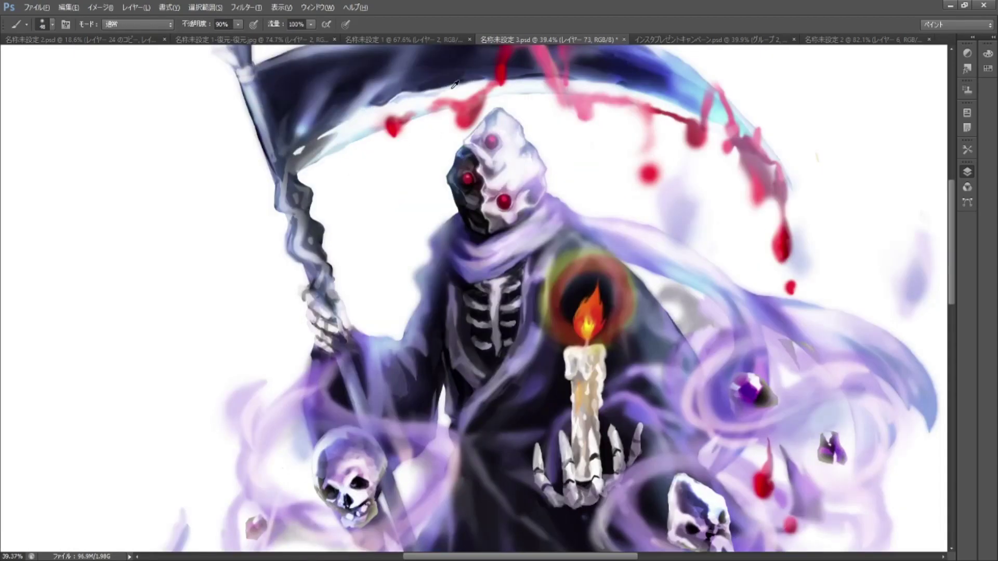
left_click_drag(430, 91, 472, 142)
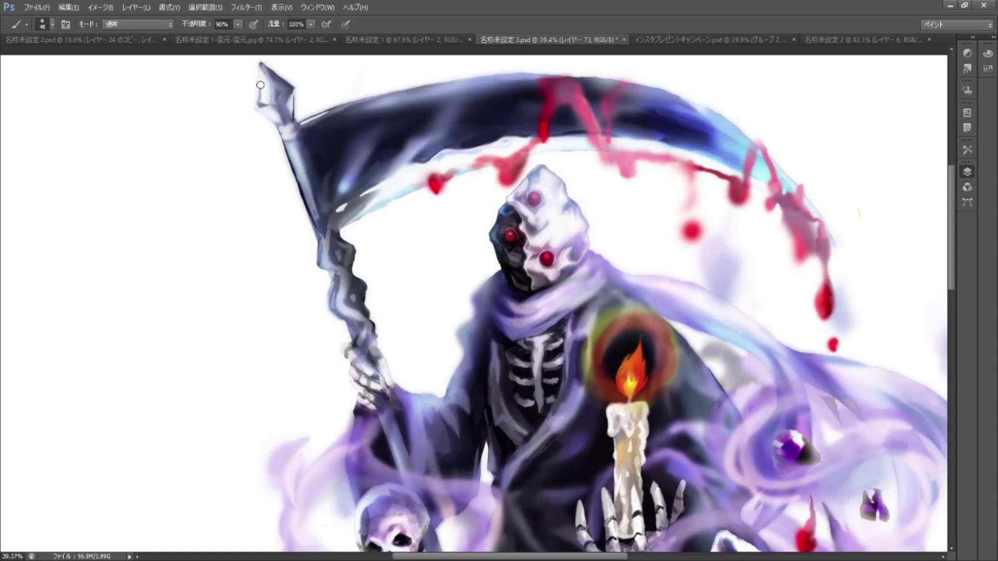
scroll(264, 76, "down", 2)
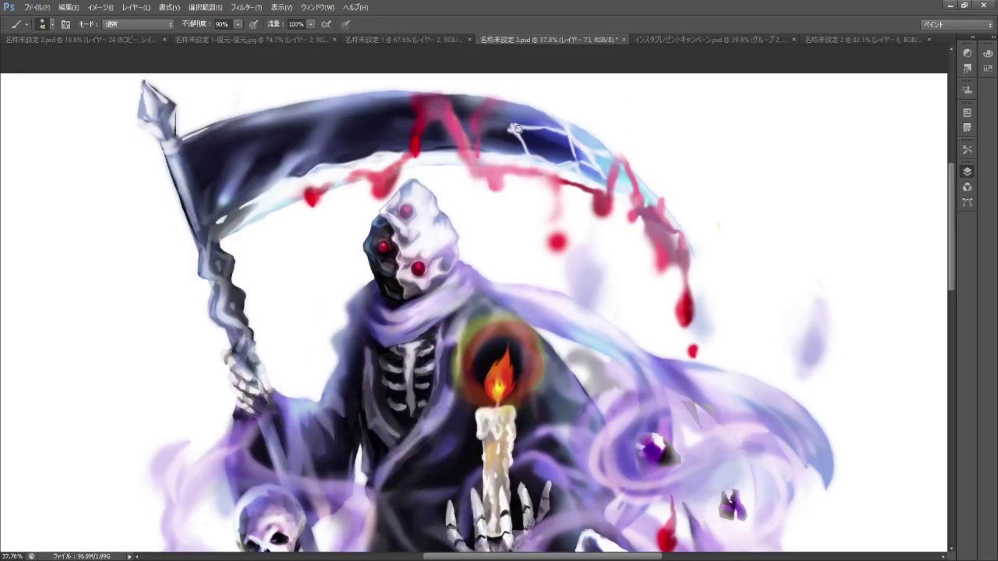
mouse_move(551, 127)
left_mouse_down()
mouse_move(480, 136)
mouse_move(510, 182)
left_mouse_up()
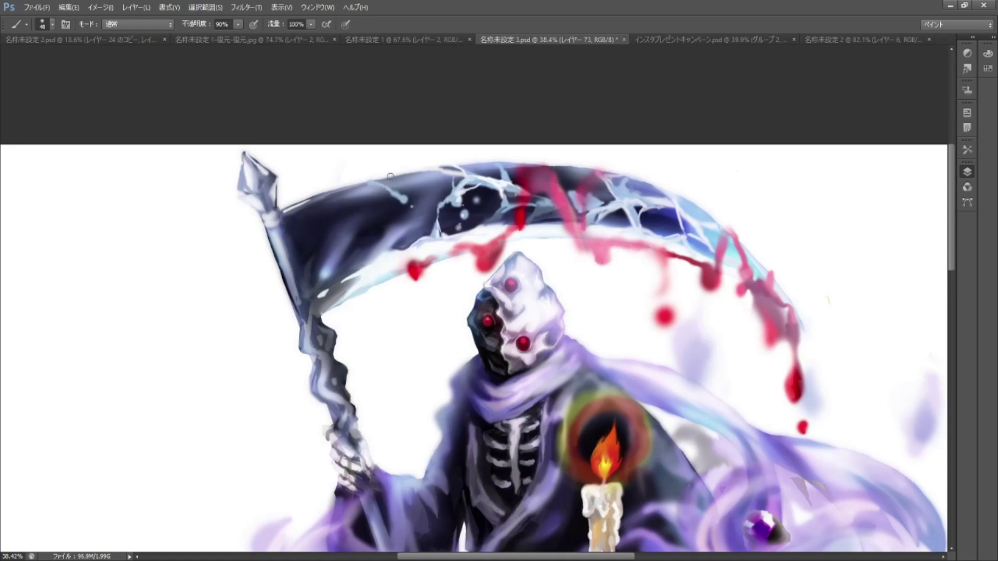
left_click_drag(675, 213, 373, 176)
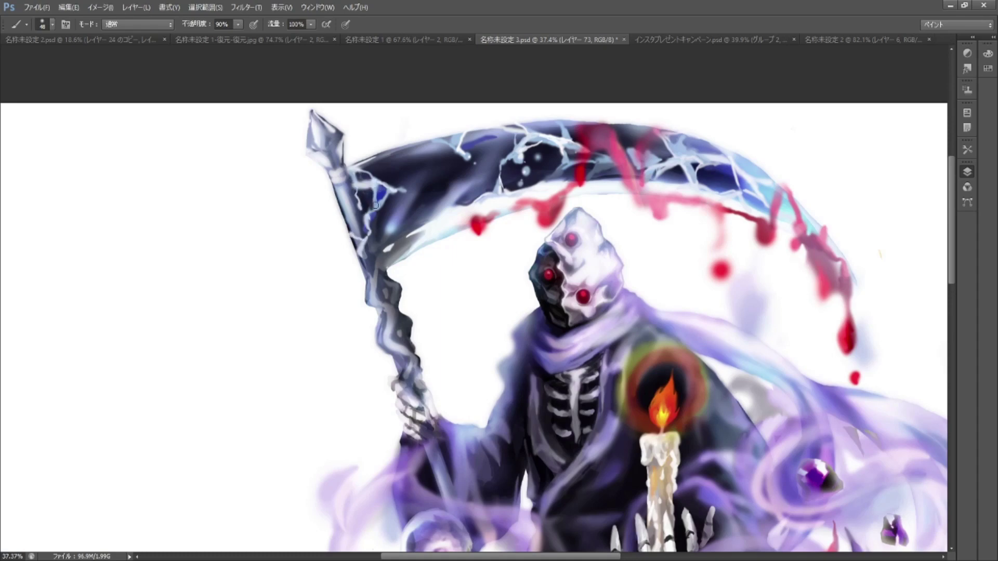
left_click_drag(357, 192, 383, 96)
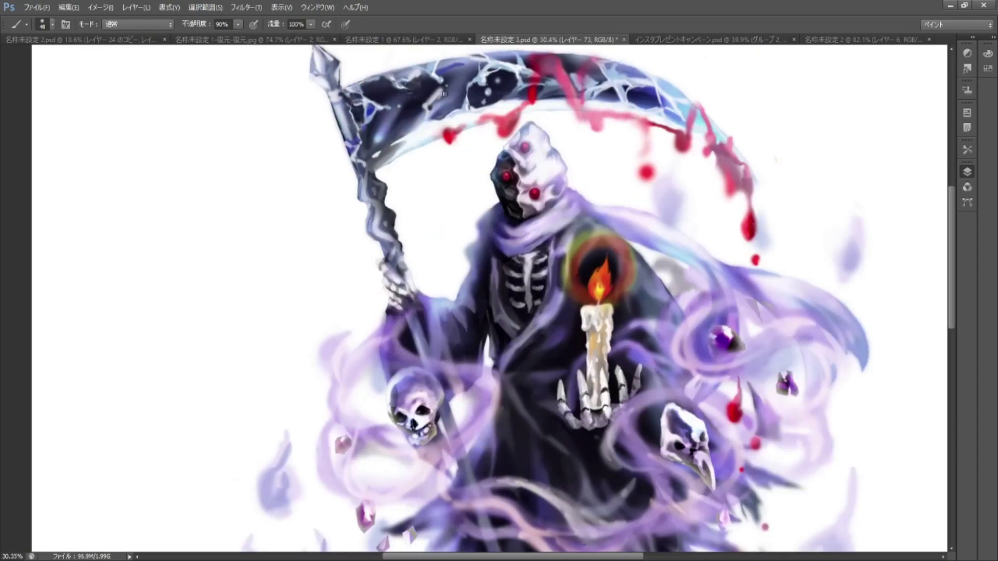
left_click_drag(432, 106, 383, 101)
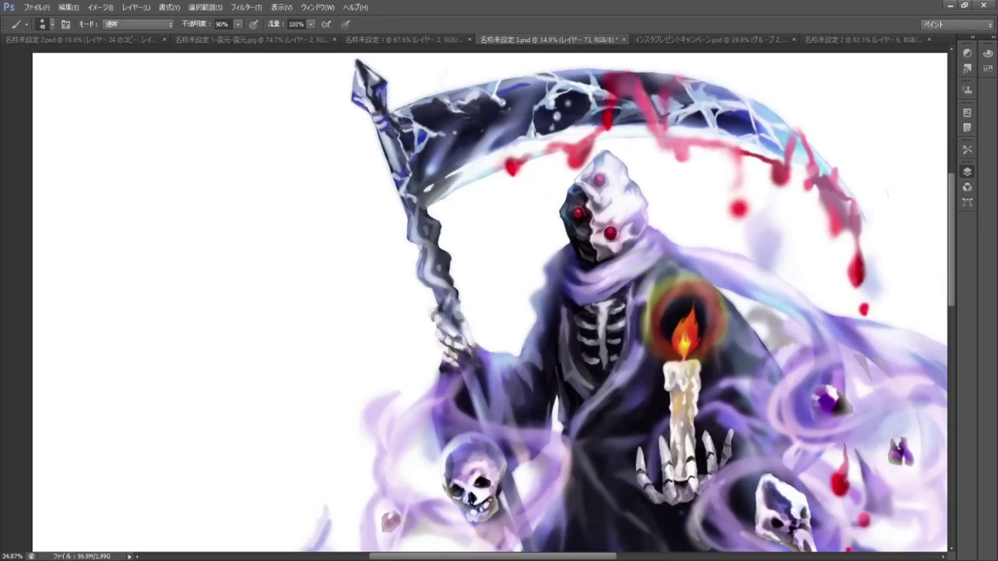
Add dark shading and white metallic highlights to the scythe's twisted grip, and refine the mask's surface and red eyes on a new layer
left_click_drag(420, 240, 408, 224)
key("ctrl+shift+alt+n")
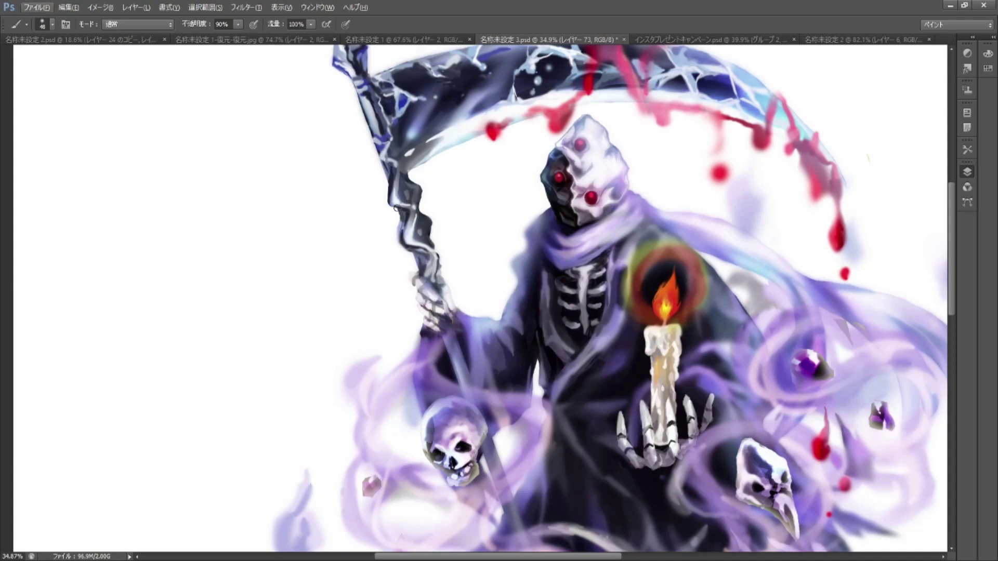
left_click_drag(444, 253, 520, 245)
left_click_drag(914, 211, 875, 227)
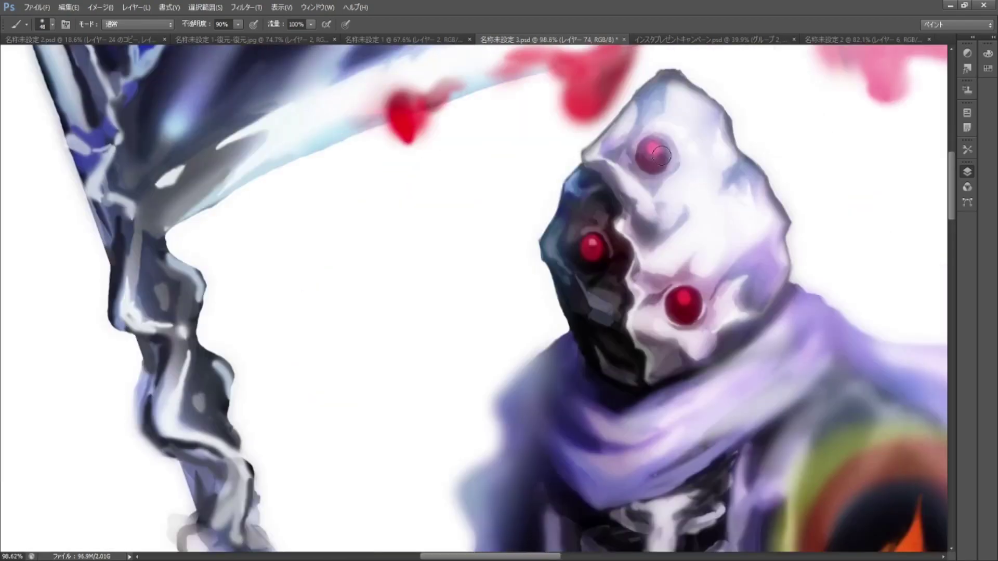
left_click_drag(520, 236, 597, 236)
key("i")
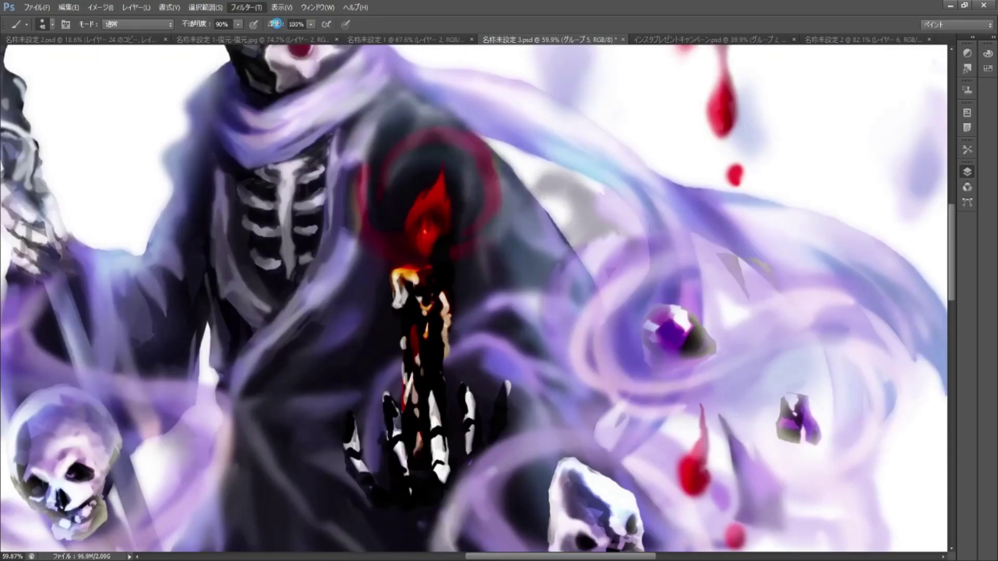
Duplicate the candle and skeletal hand group, soften the copy into a glow over the original, and merge a new layer down
key("b")
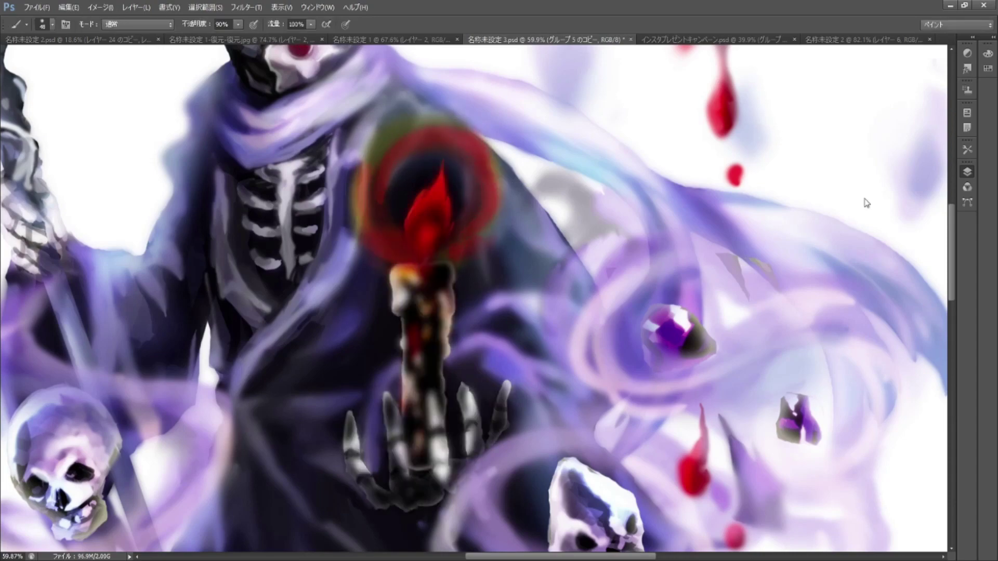
key("ctrl+0")
key("ctrl+shift+alt+n")
key("ctrl+e")
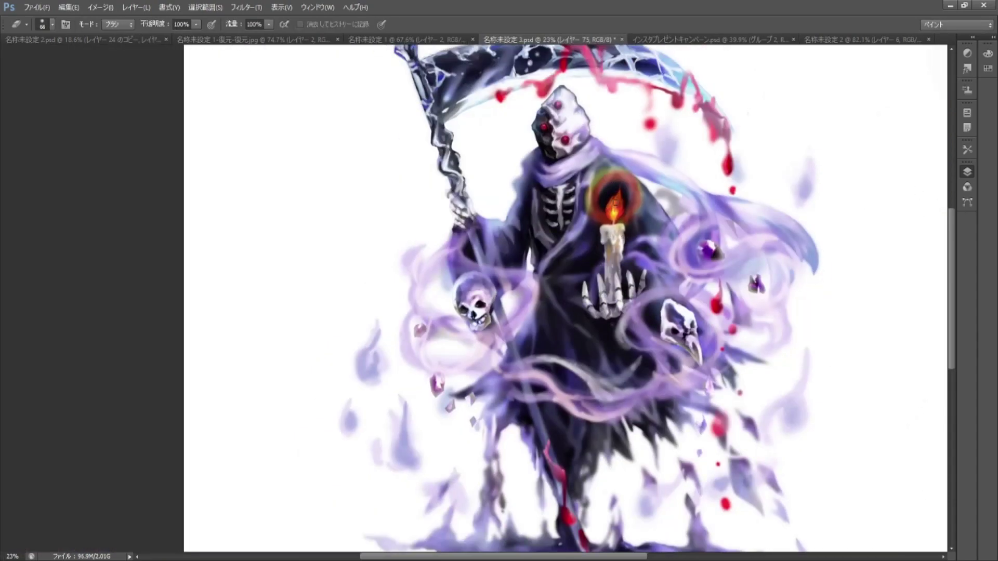
Paint a pool of bright red blood with scattered droplets on the ground around the foot of the scythe shaft
left_click_drag(656, 217, 530, 358)
left_click(550, 353)
left_click(444, 337)
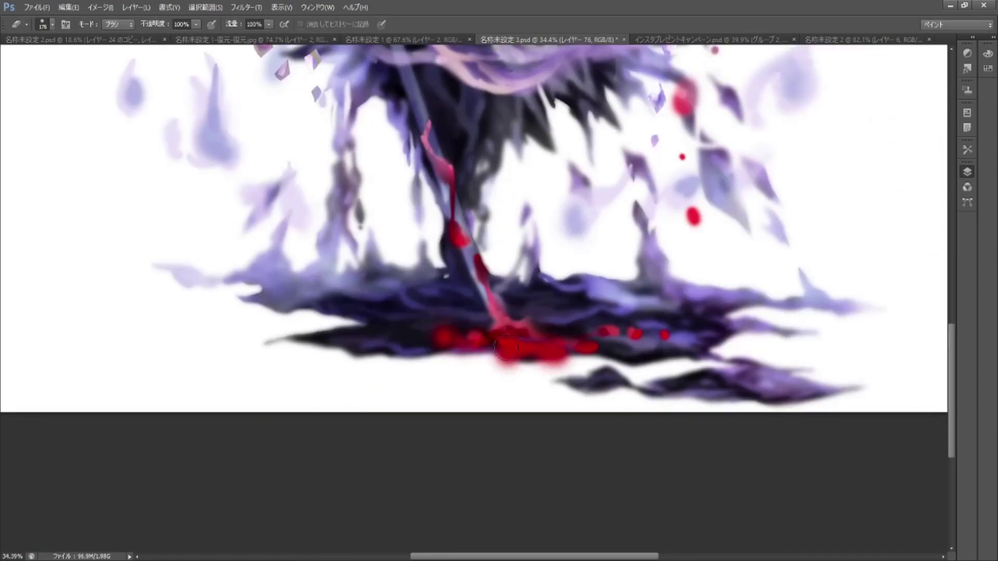
left_click(519, 341)
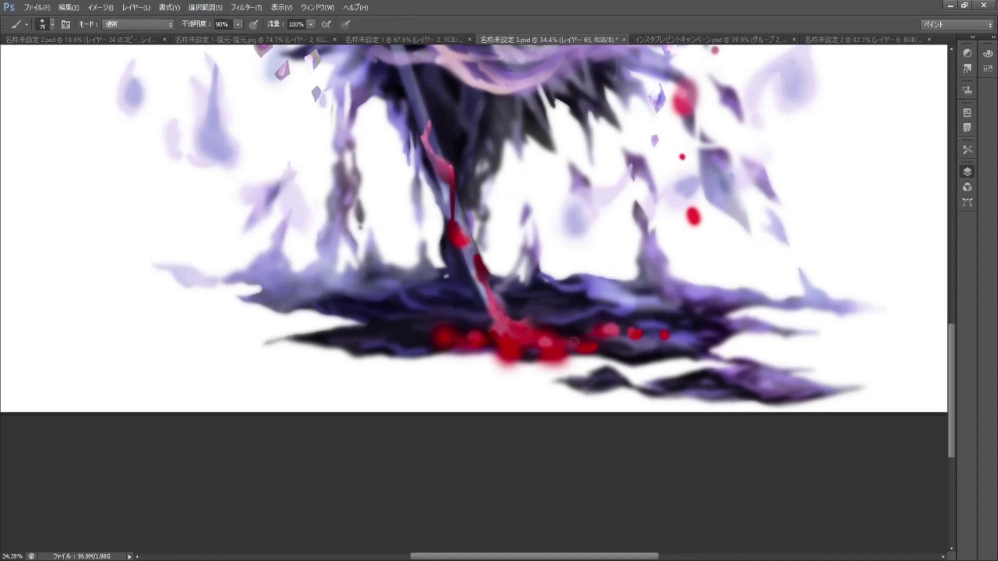
scroll(593, 333, "down", 5)
scroll(728, 337, "up", 4)
scroll(858, 340, "down", 2)
Duplicate Layer 71 and enlarge the eraser
key("e")
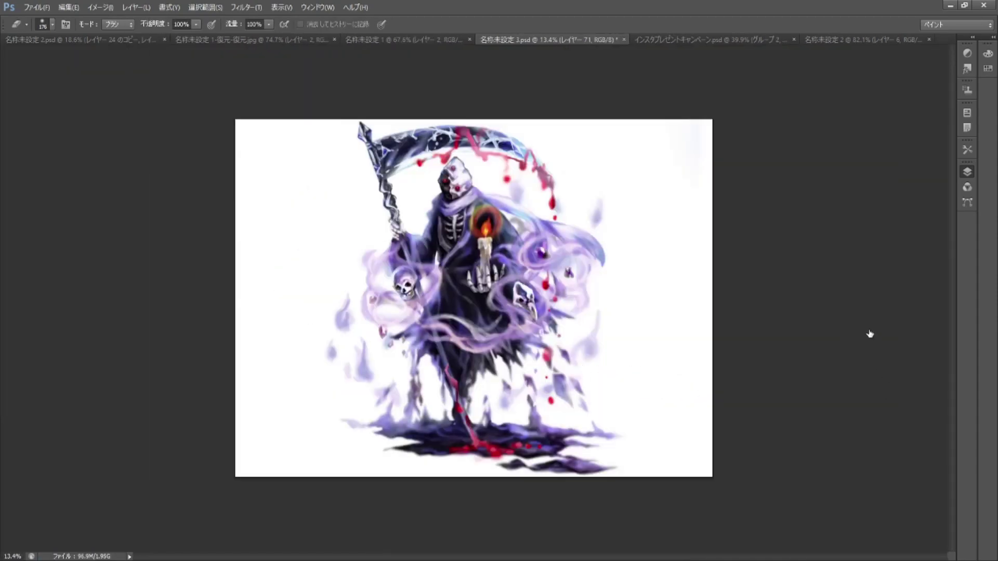
key("ctrl+j")
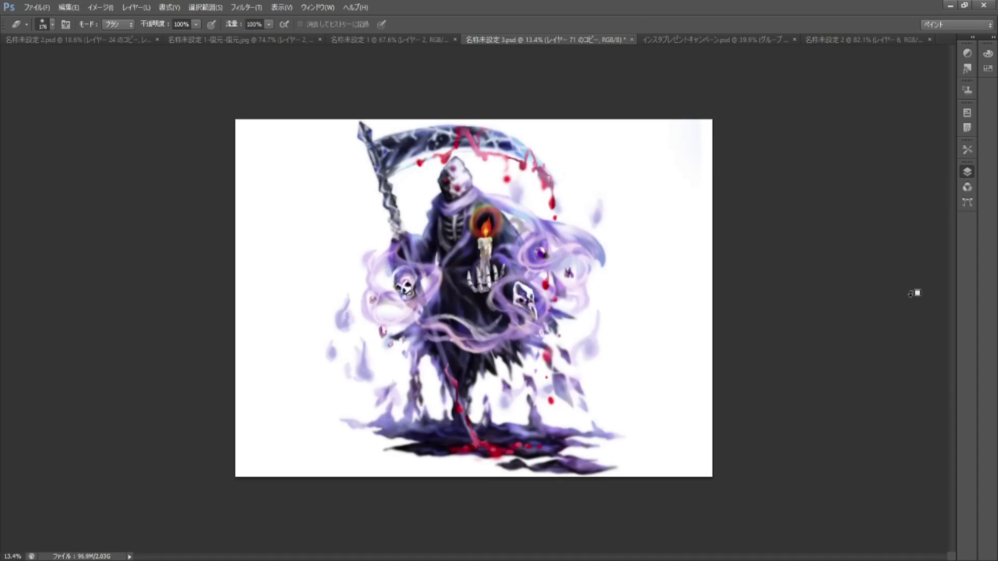
scroll(832, 338, "up", 2)
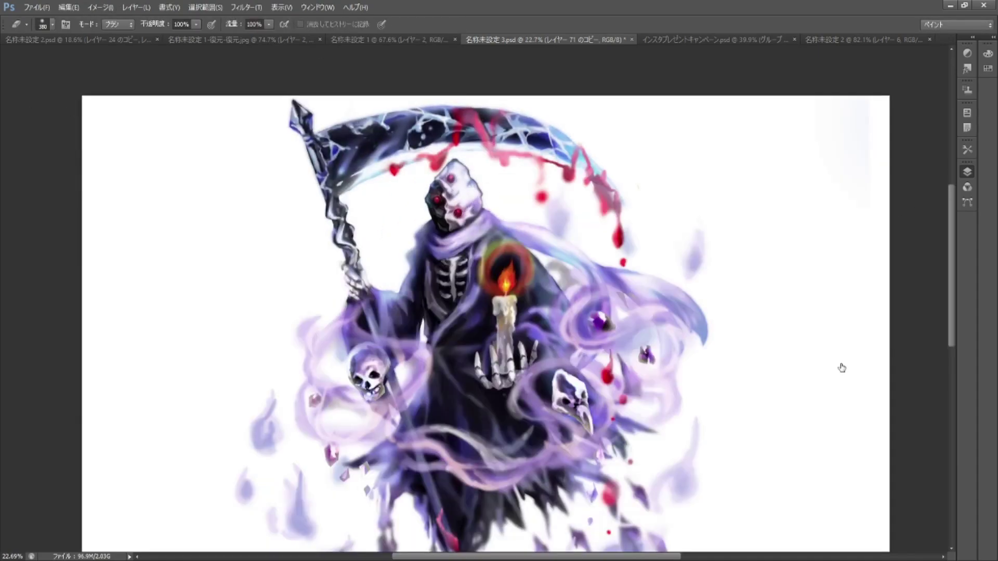